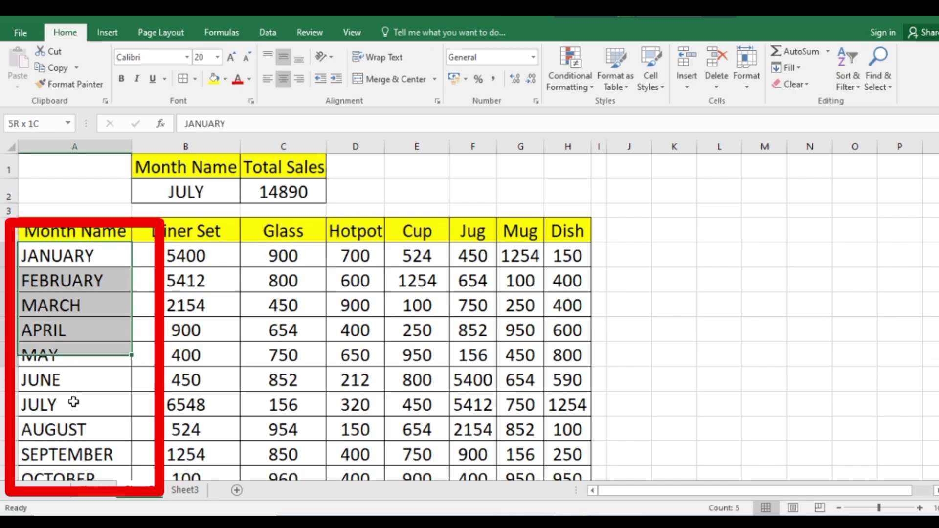
Step: Examine the month names, the product headers from Diner Set to Dish, and the January sales row
scroll(378, 296, up, 2)
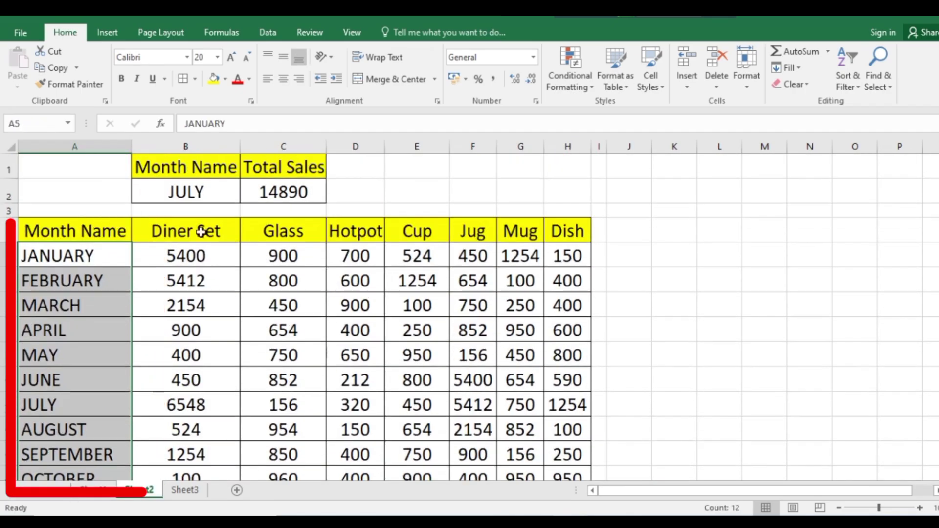
drag(185, 230, 575, 239)
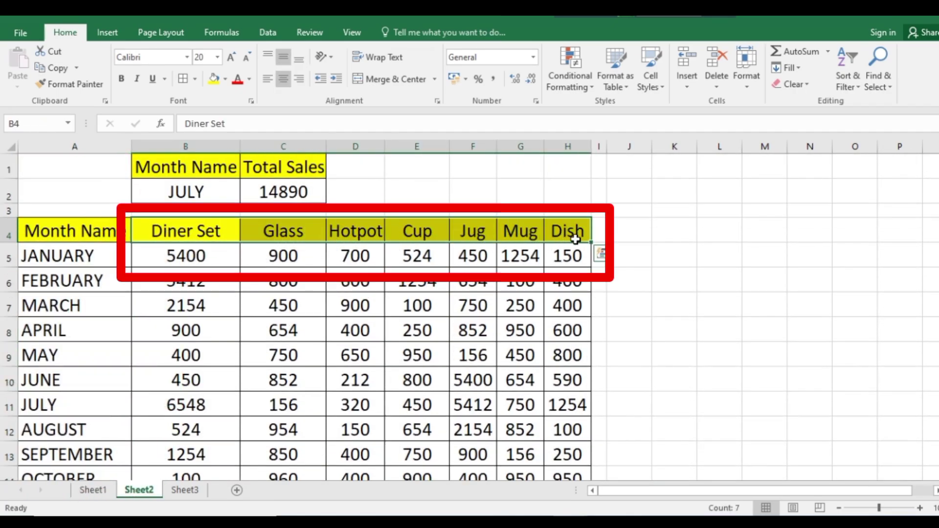
click(214, 254)
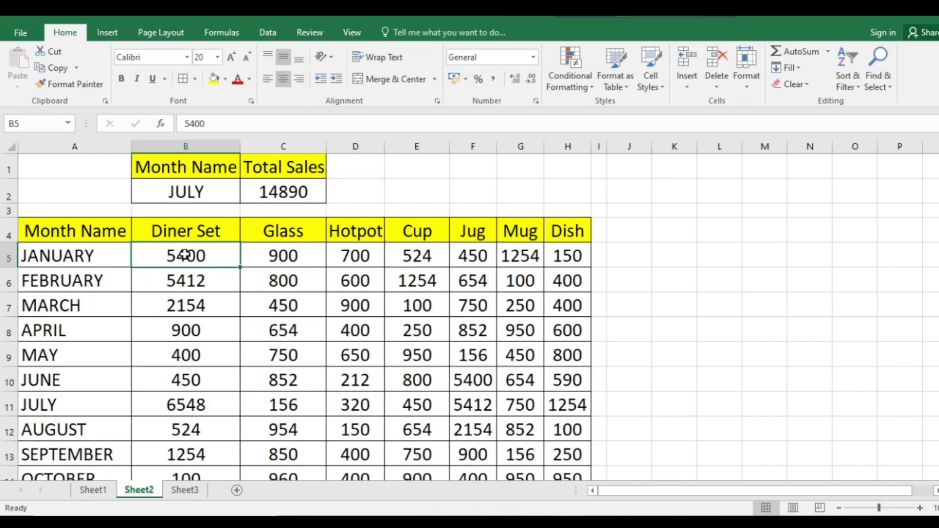
drag(185, 255, 552, 256)
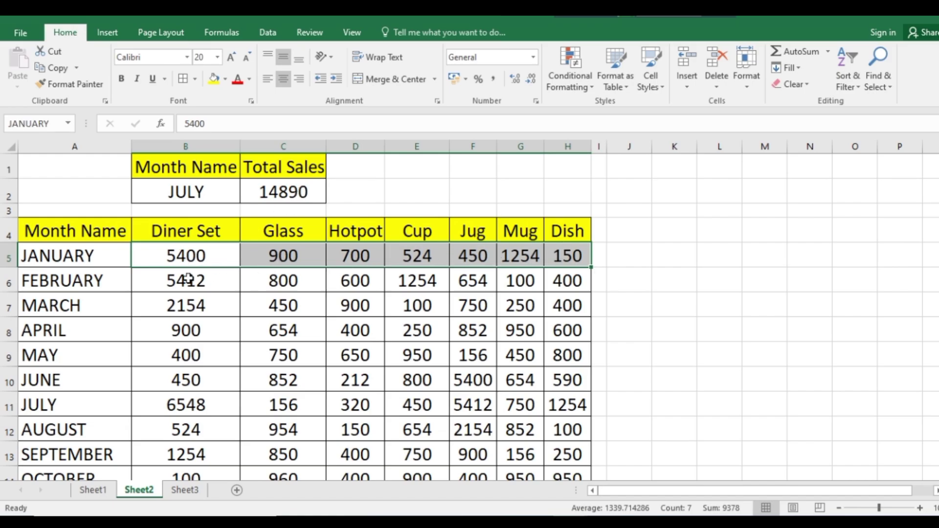
click(171, 256)
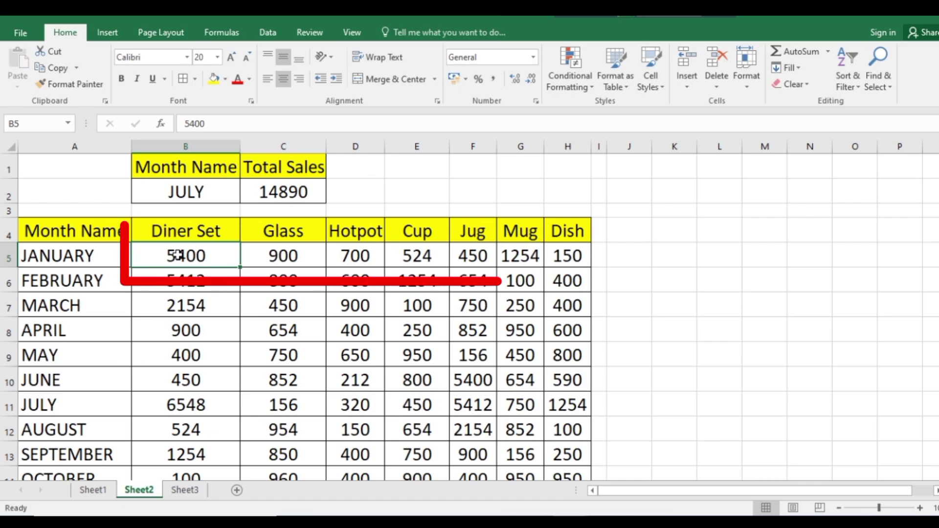
drag(169, 254, 562, 251)
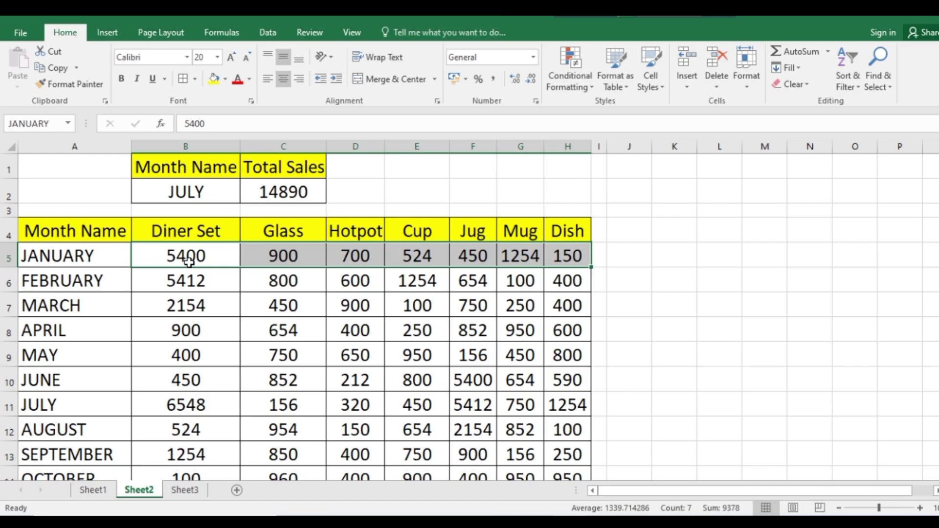
click(215, 331)
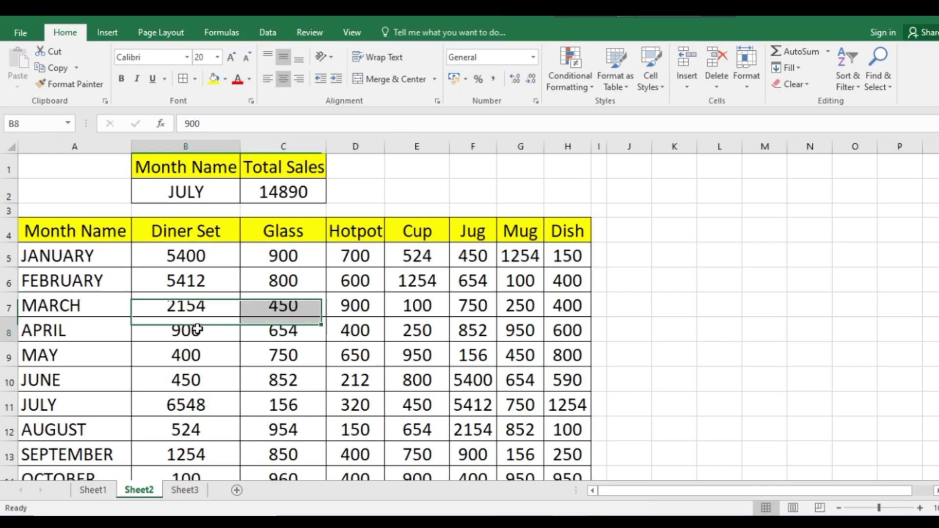
Step: Set the Month Name selection in B2 to JUNE, and change it to NOVEMBER
click(202, 196)
click(247, 200)
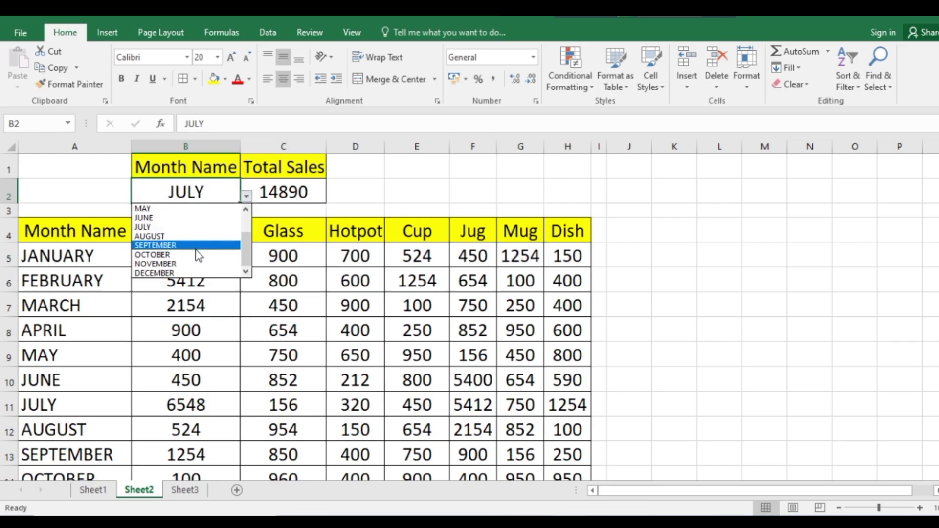
click(157, 221)
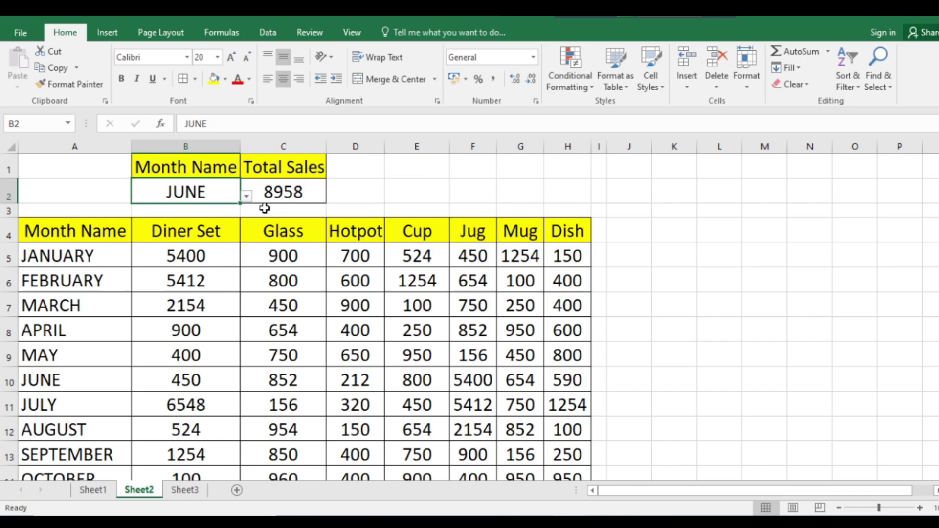
click(247, 196)
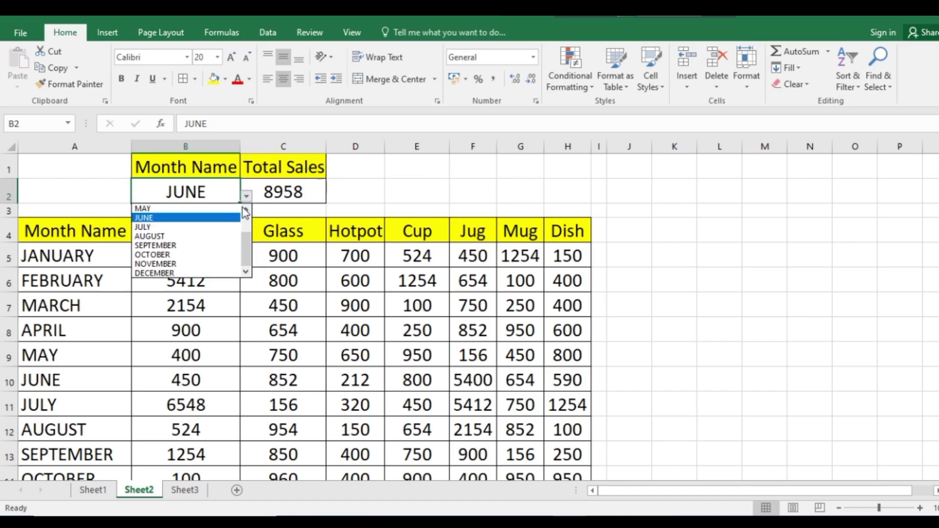
click(158, 264)
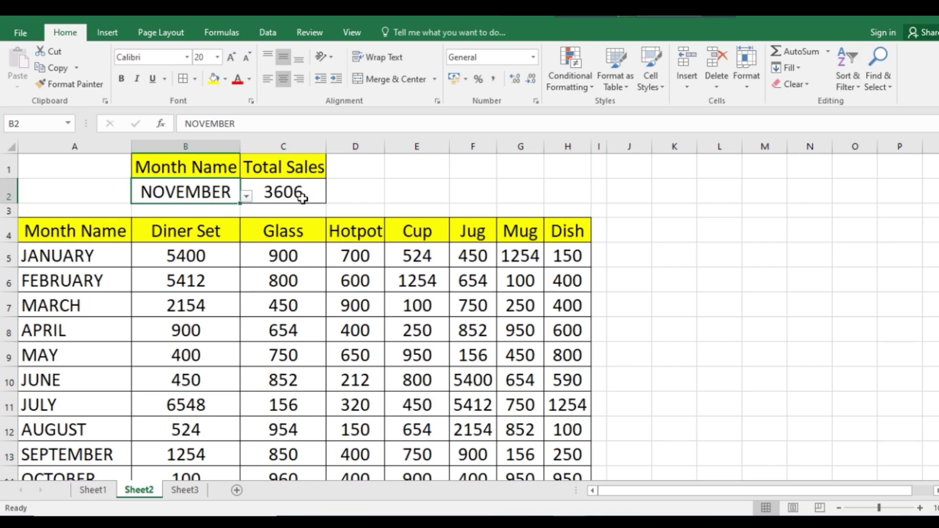
Step: Inspect the Total Sales formula in C2 and review the sales table down to December
scroll(306, 205, down, 1)
scroll(304, 171, up, 1)
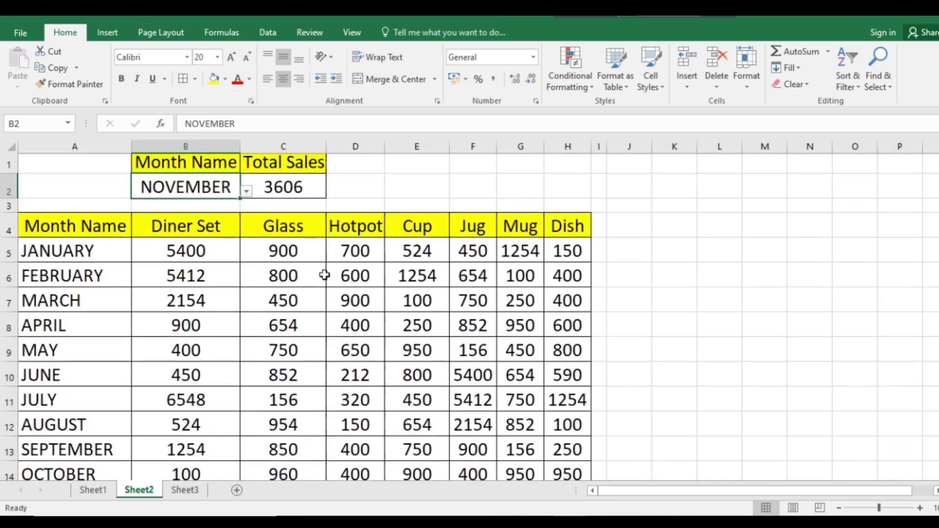
click(307, 193)
scroll(367, 320, down, 3)
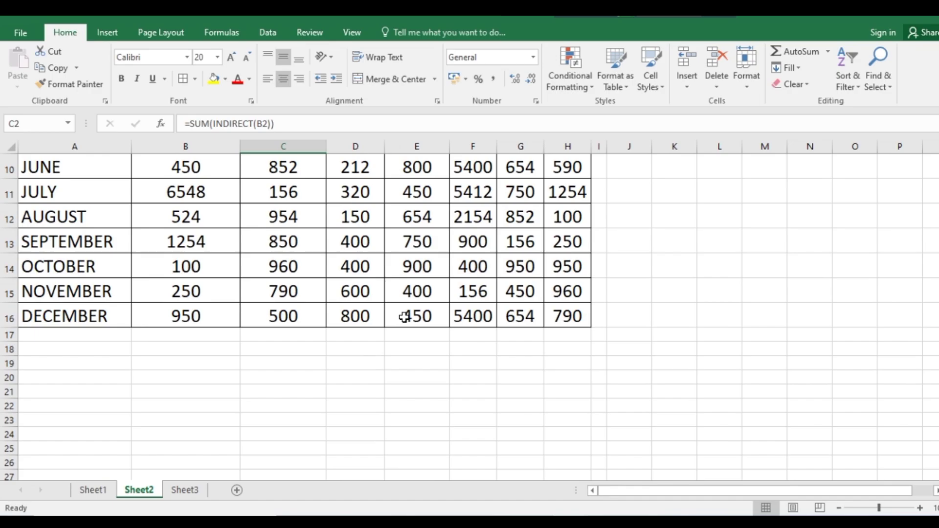
scroll(405, 312, up, 3)
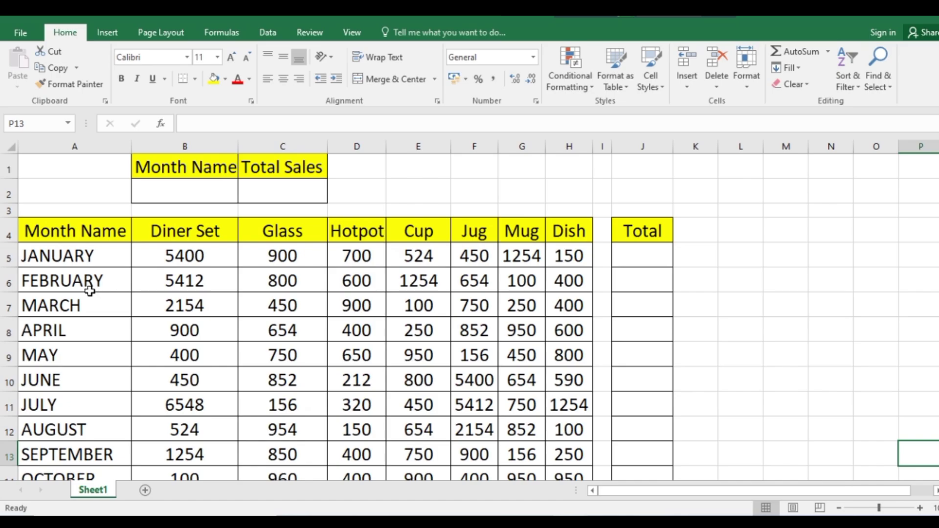
Step: Total the January sales in J5 with AutoSum and fill the formula down the Total column through December
click(205, 255)
scroll(425, 319, down, 3)
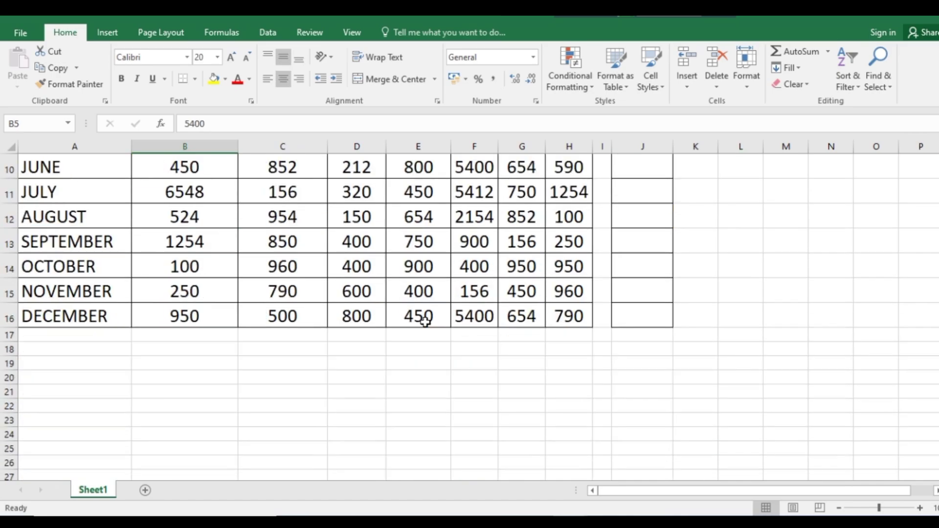
scroll(506, 308, up, 3)
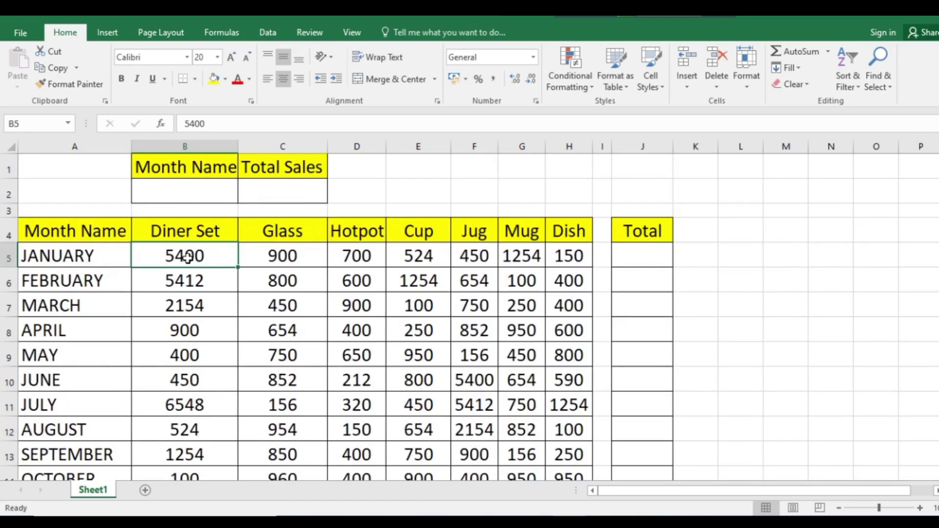
drag(189, 254, 623, 256)
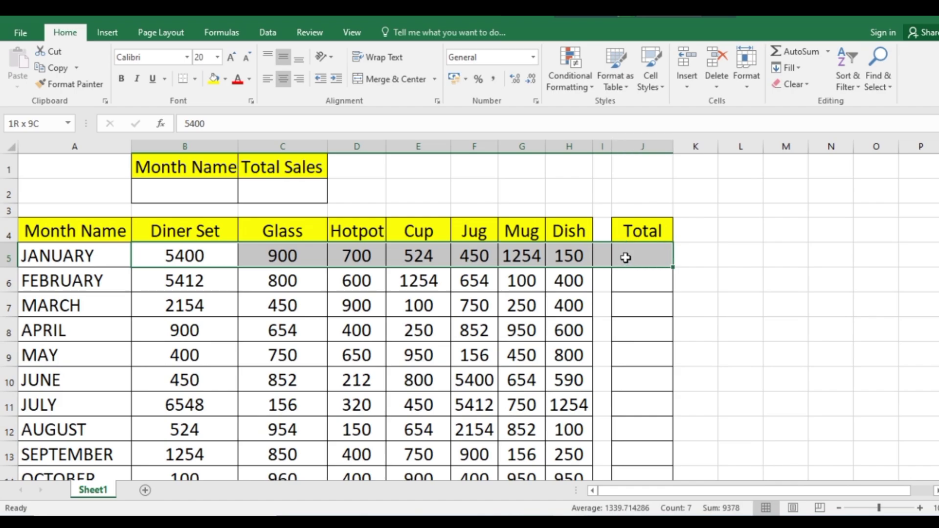
click(803, 53)
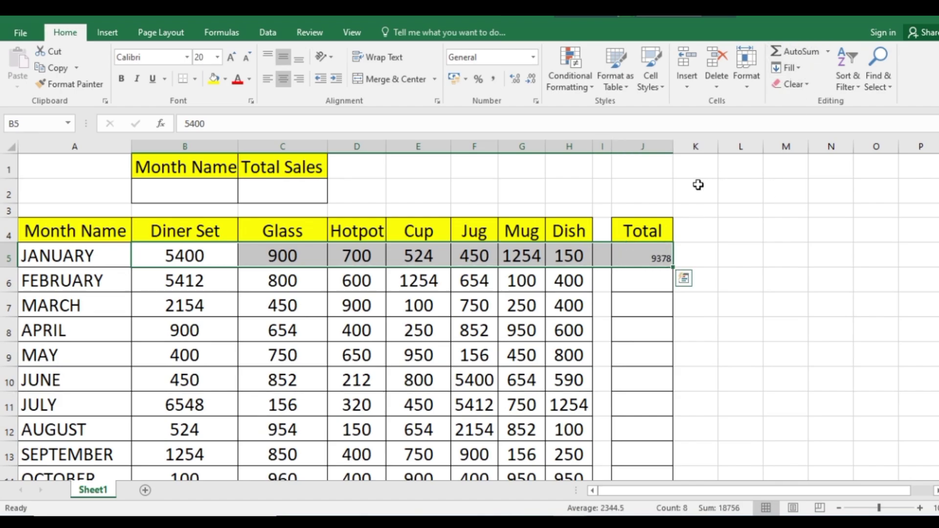
click(654, 256)
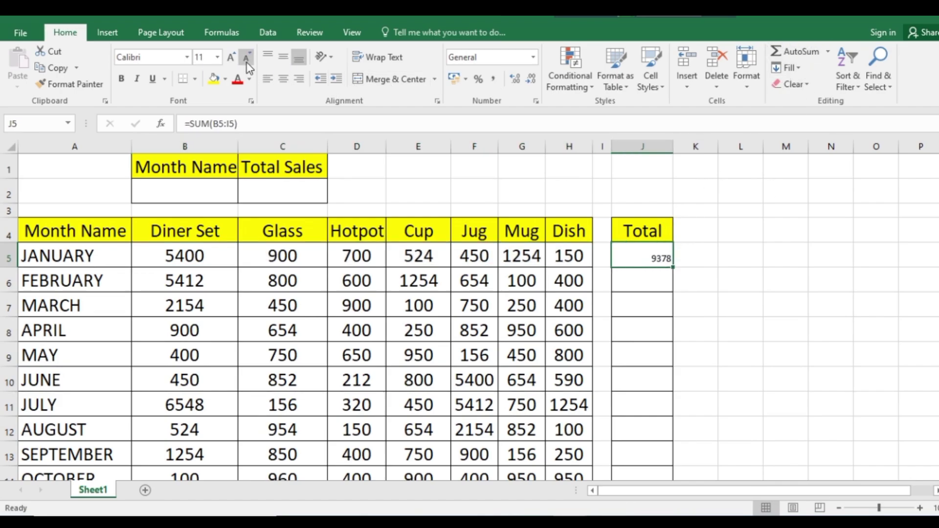
drag(674, 270, 673, 455)
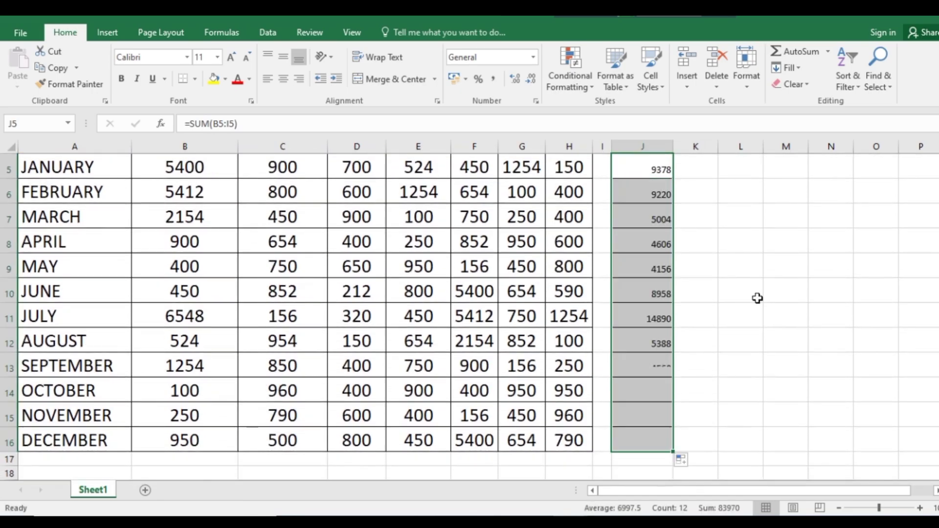
scroll(753, 300, up, 2)
Step: Enlarge the font of the monthly totals in the Total column to 20
click(233, 58)
click(233, 58)
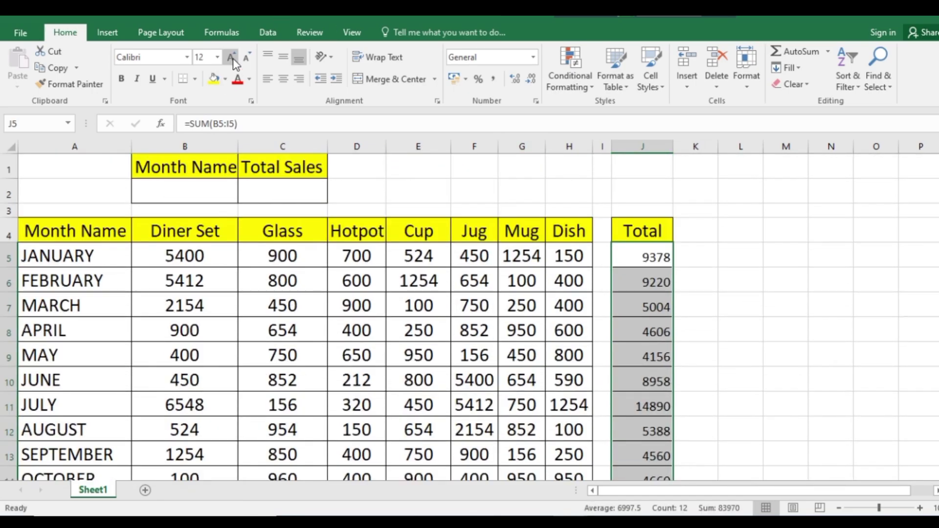
click(233, 58)
click(233, 57)
click(759, 300)
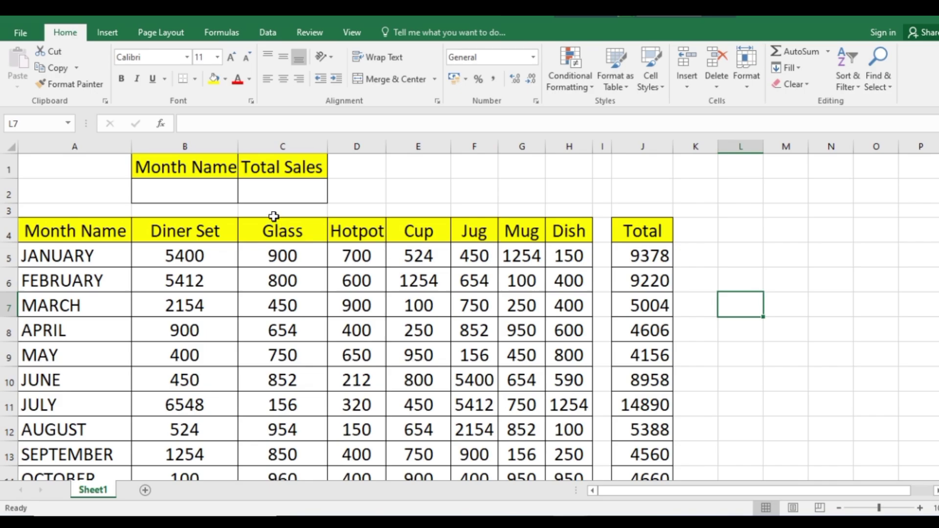
Step: Review the empty Month Name cell, the January total's formula, the month names, the product headers and the January sales figures
click(187, 192)
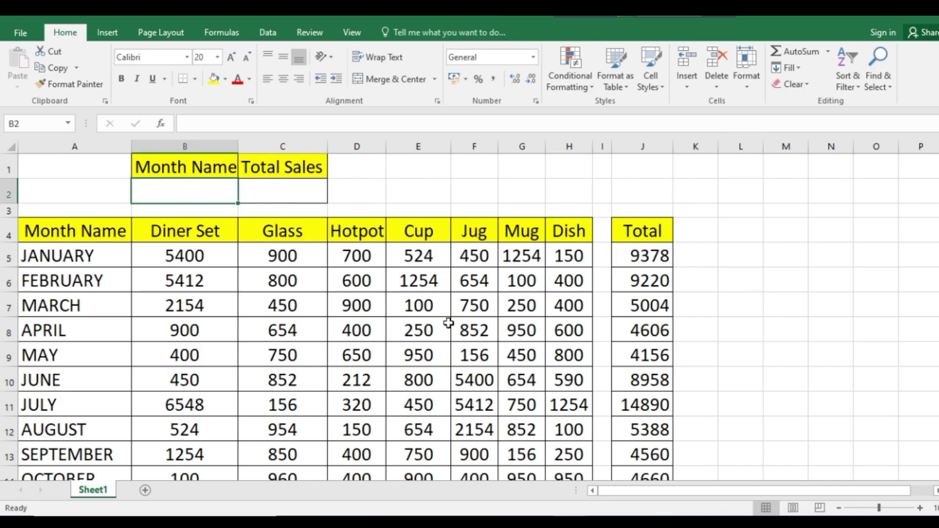
click(658, 258)
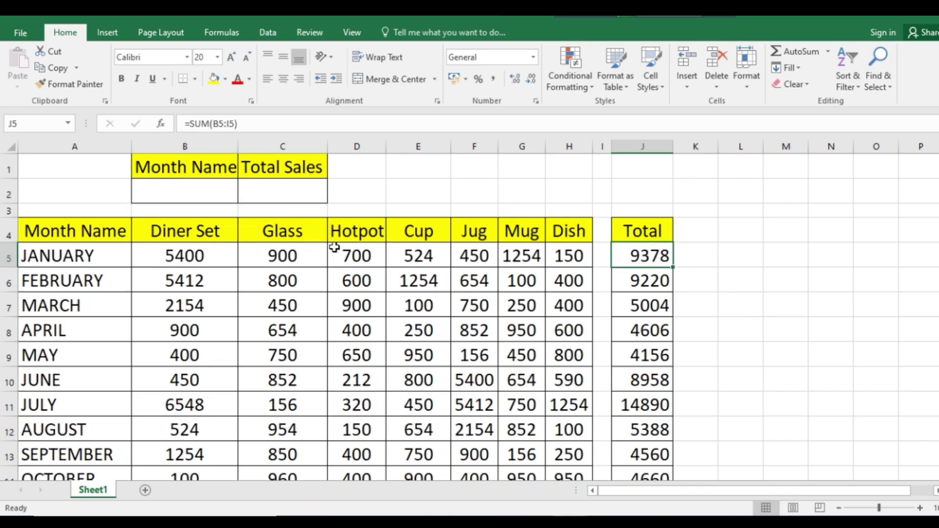
click(228, 303)
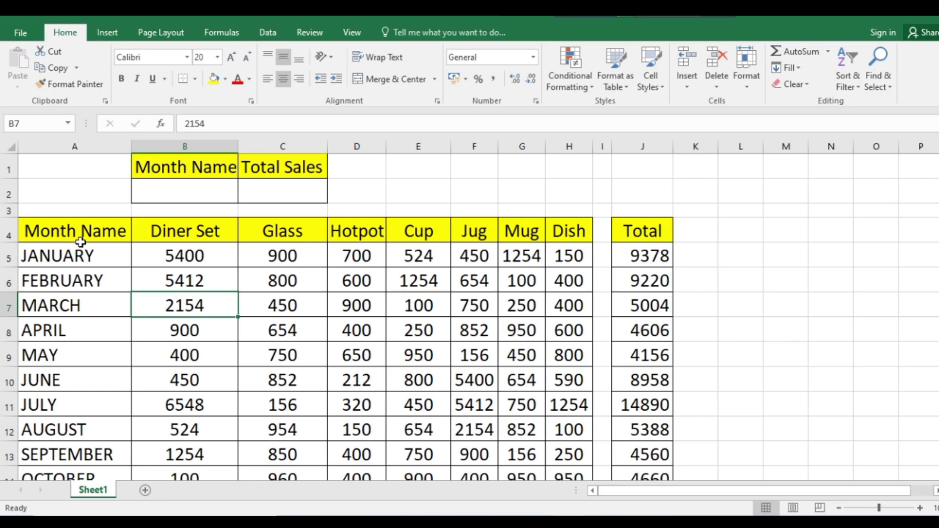
drag(76, 236, 78, 438)
scroll(78, 417, up, 2)
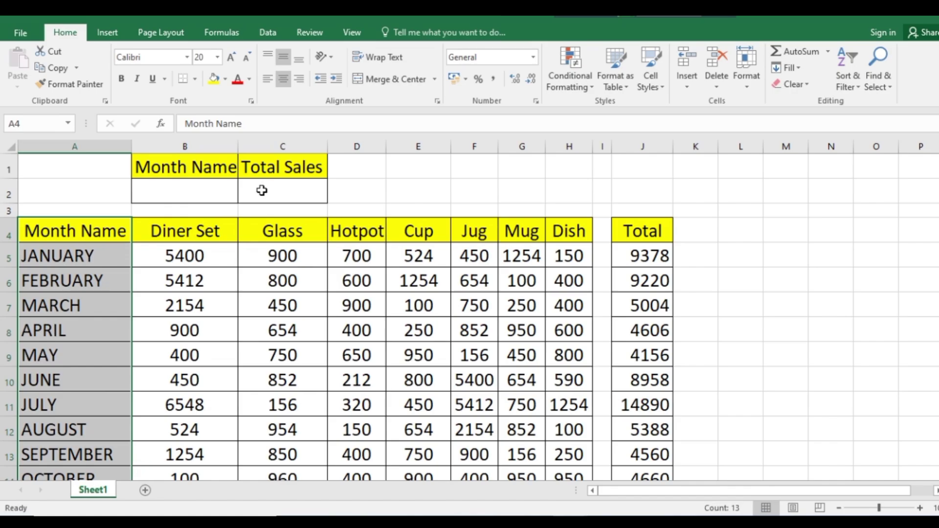
click(266, 318)
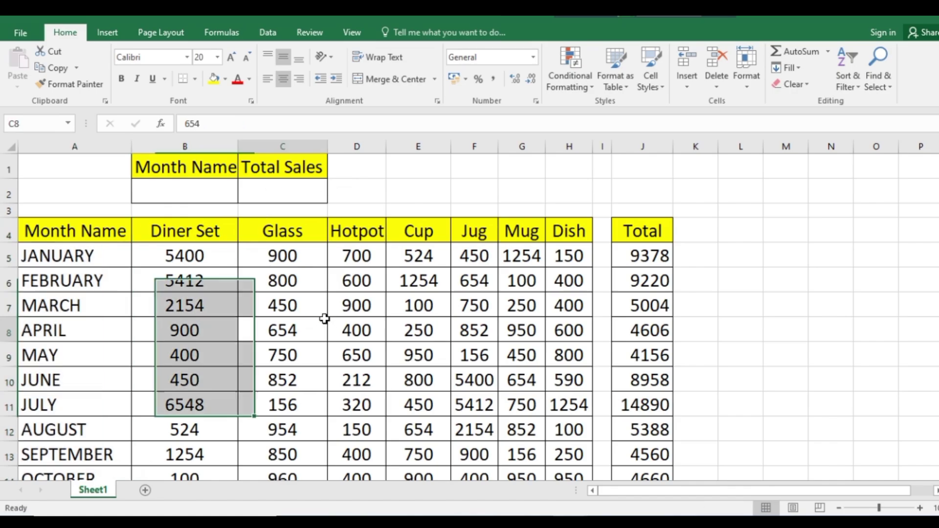
click(201, 235)
drag(201, 235, 560, 235)
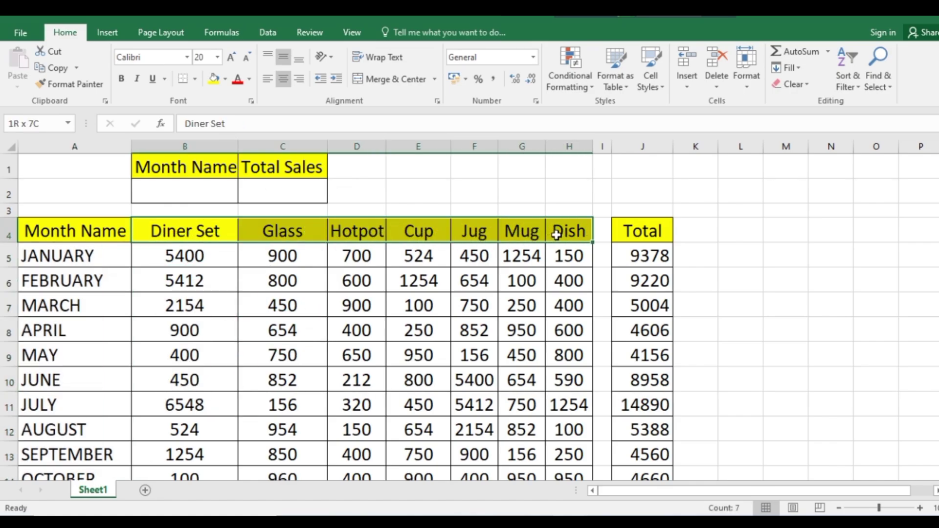
click(181, 262)
drag(181, 262, 535, 258)
click(394, 282)
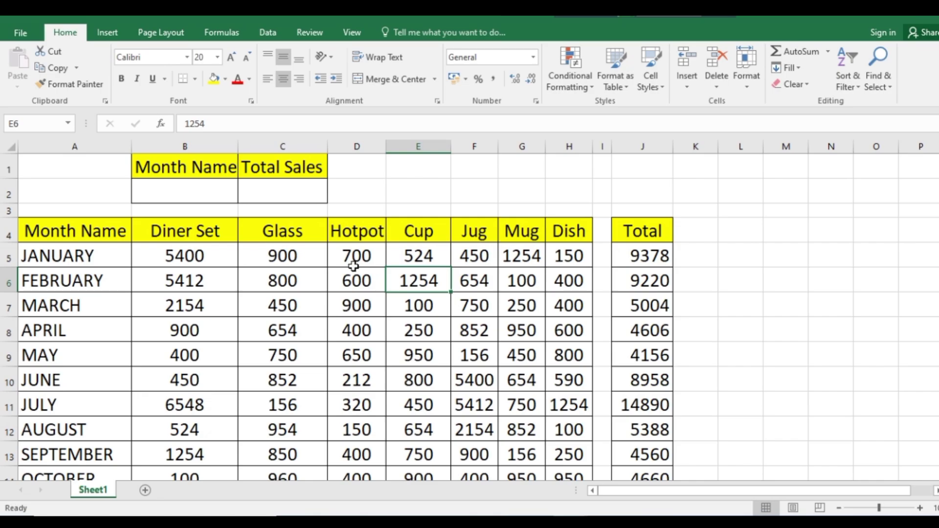
Step: Check the Name Box for cell A2 and review the month names listed in column A
click(29, 125)
key(Return)
click(57, 192)
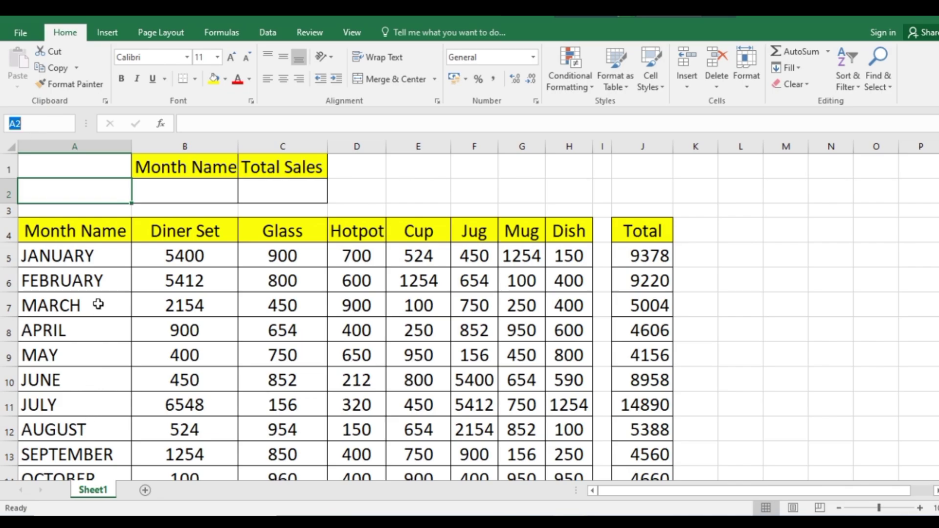
drag(69, 257, 73, 474)
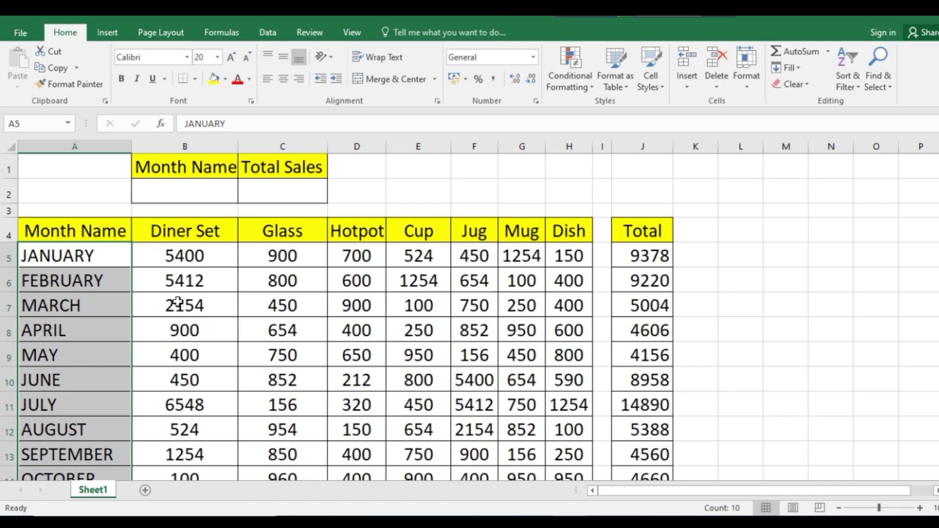
scroll(81, 334, down, 3)
scroll(88, 334, up, 3)
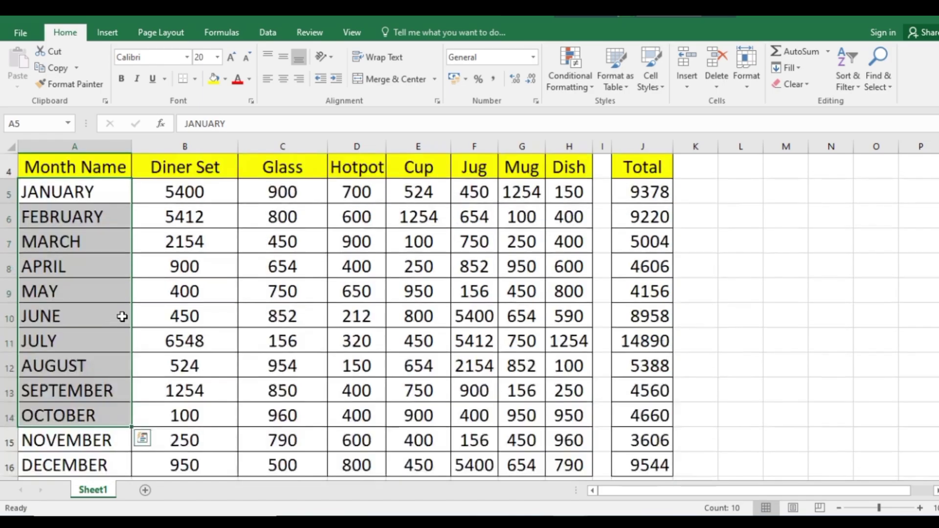
click(434, 195)
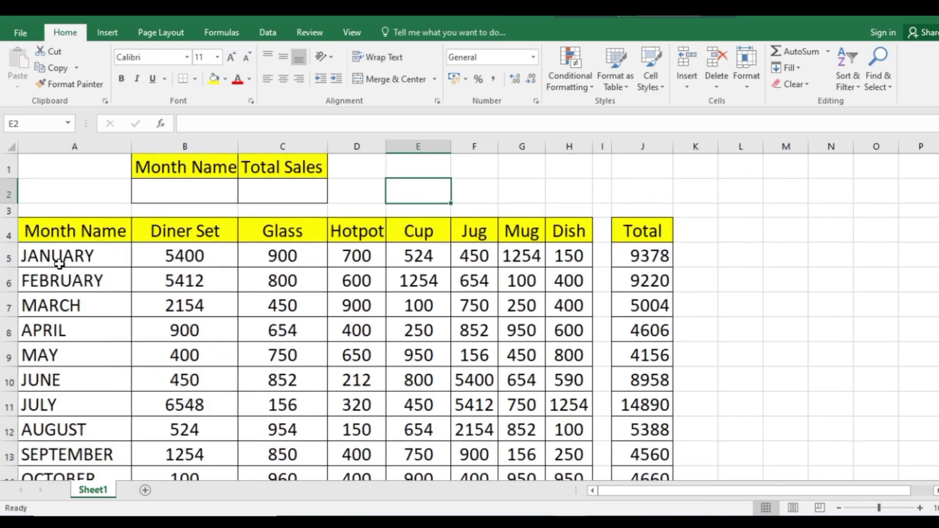
Step: Create named ranges for the January to December sales rows in A5:H16, using the left column as names
drag(33, 260, 558, 439)
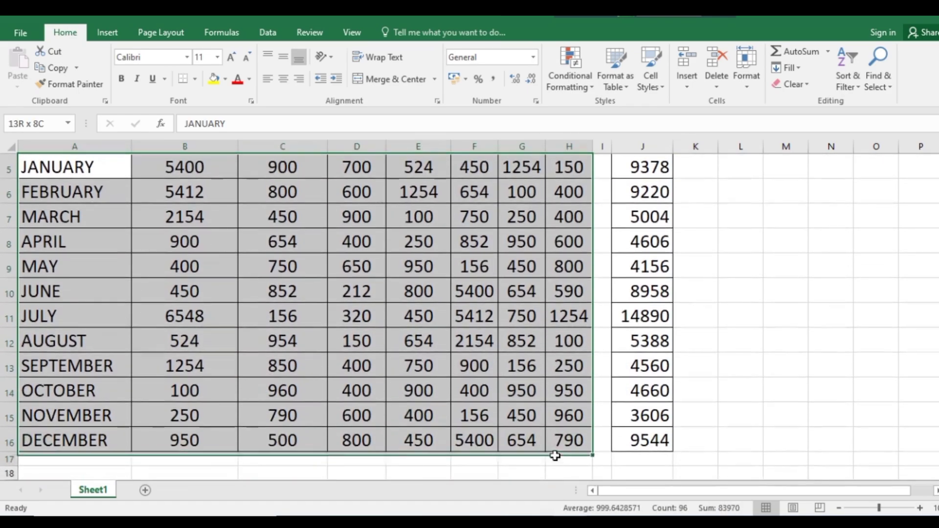
scroll(186, 314, up, 2)
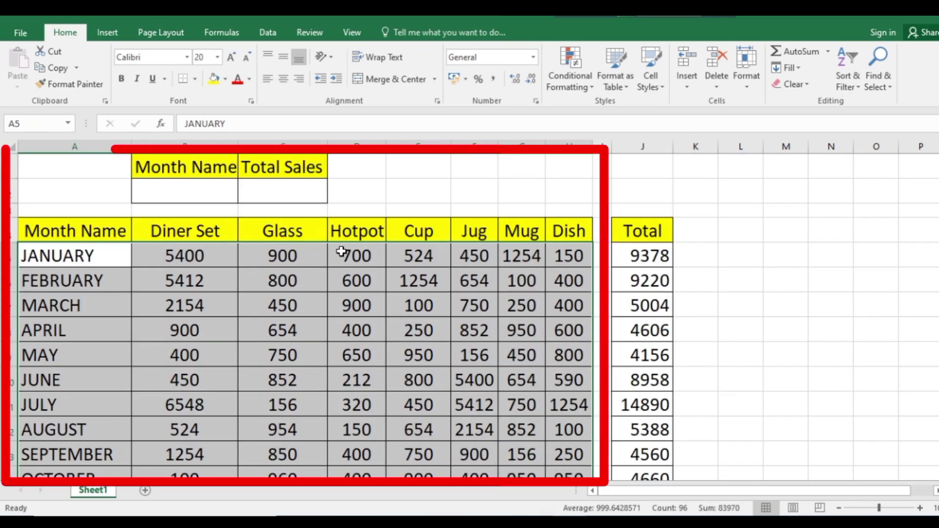
click(235, 35)
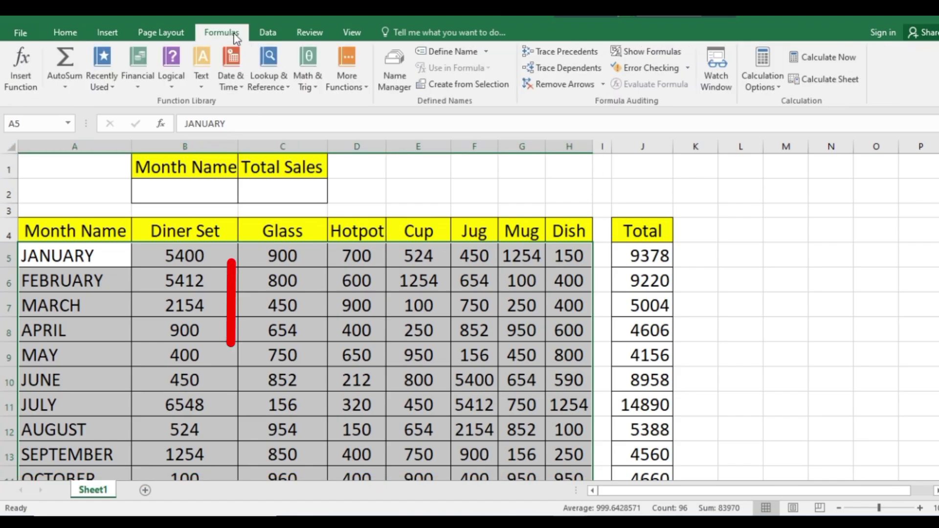
click(487, 87)
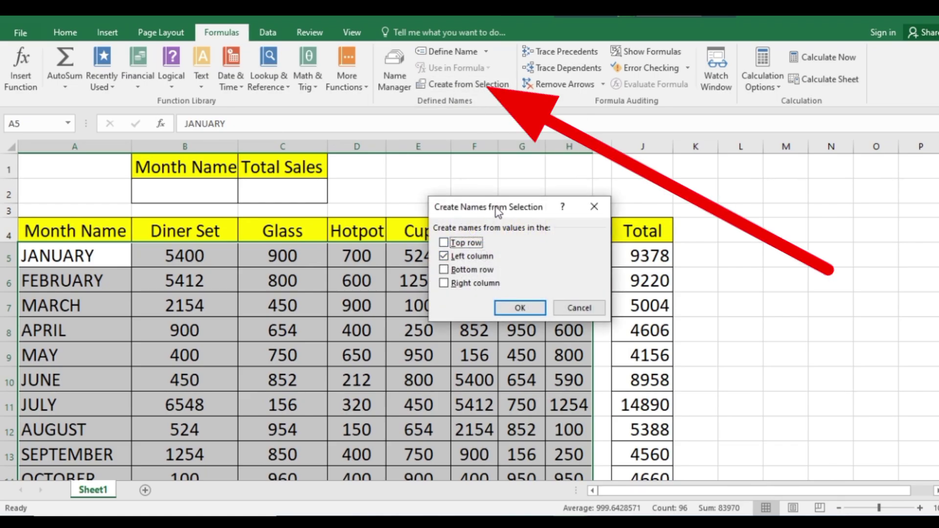
drag(499, 203, 577, 170)
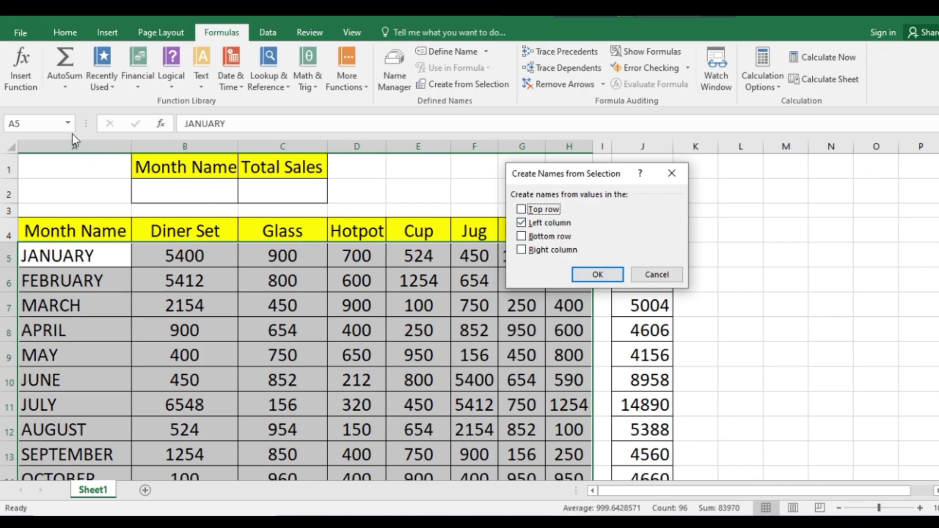
click(522, 209)
click(522, 223)
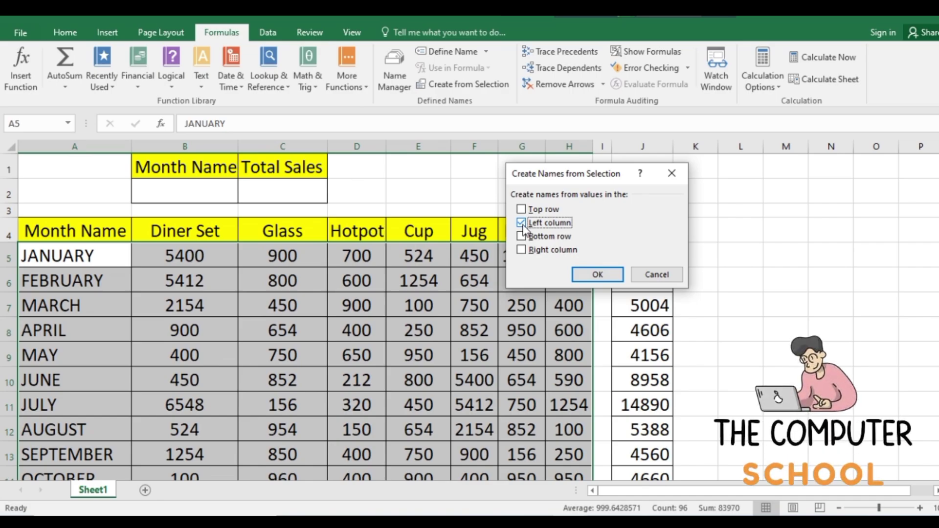
click(608, 277)
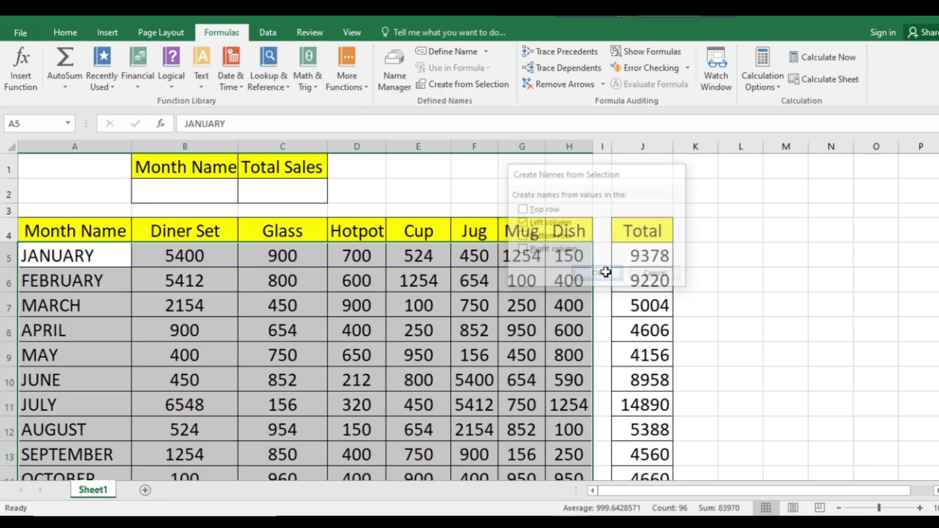
click(492, 208)
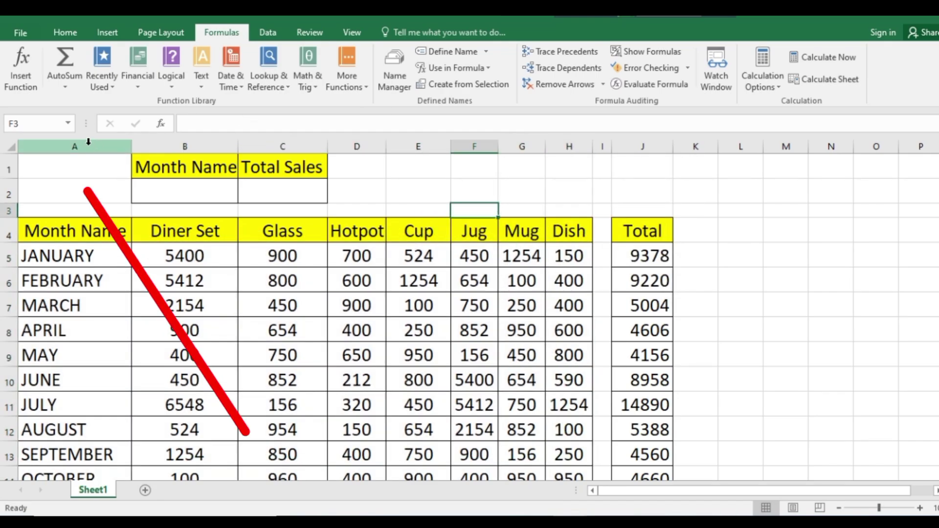
Step: Check the named ranges by jumping to AUGUST, APRIL and JANUARY and reviewing the cells each one covers
click(69, 125)
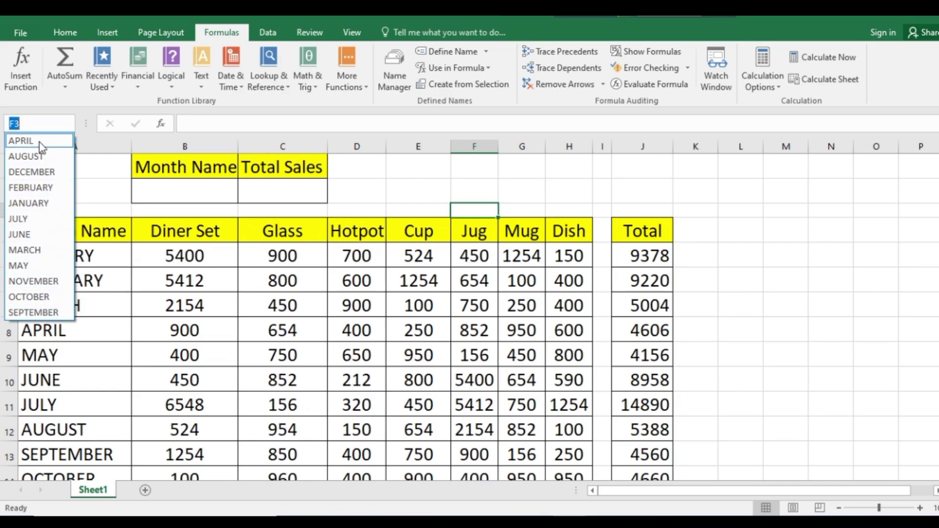
click(41, 157)
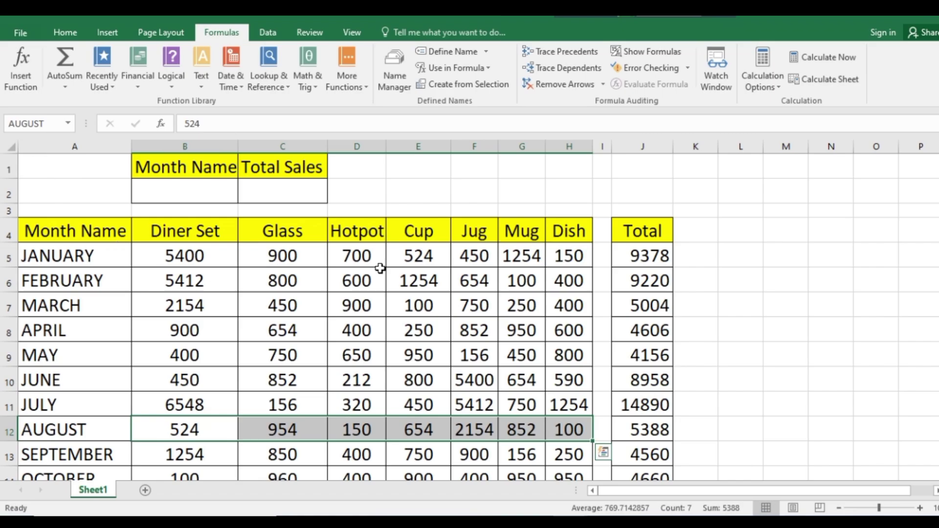
click(69, 123)
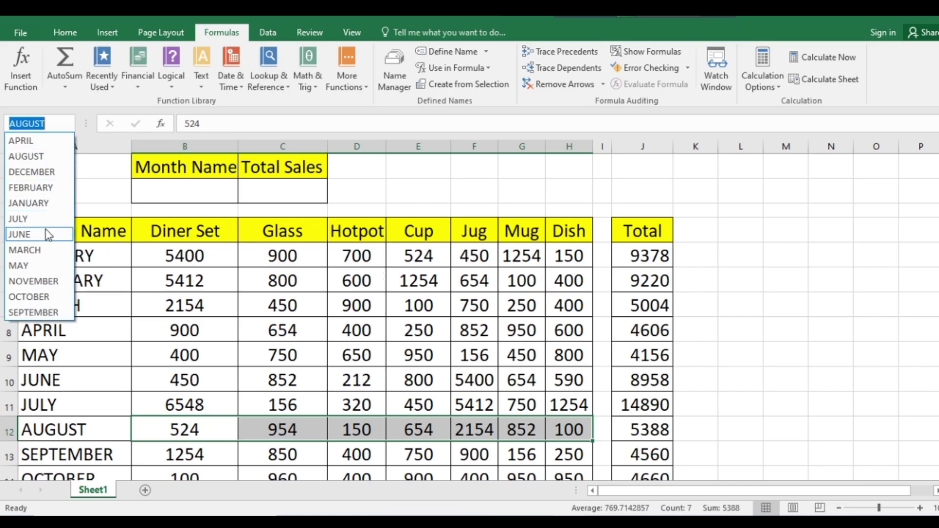
click(34, 139)
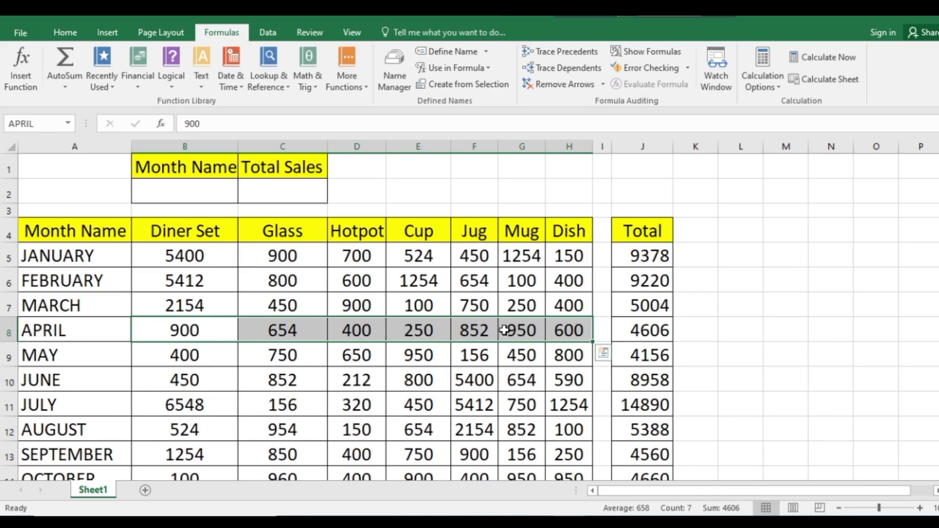
click(70, 124)
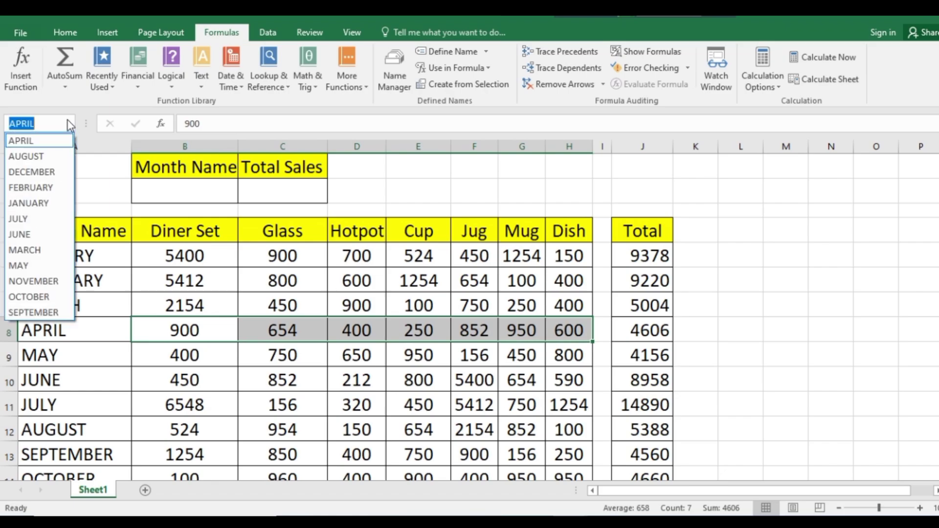
click(34, 201)
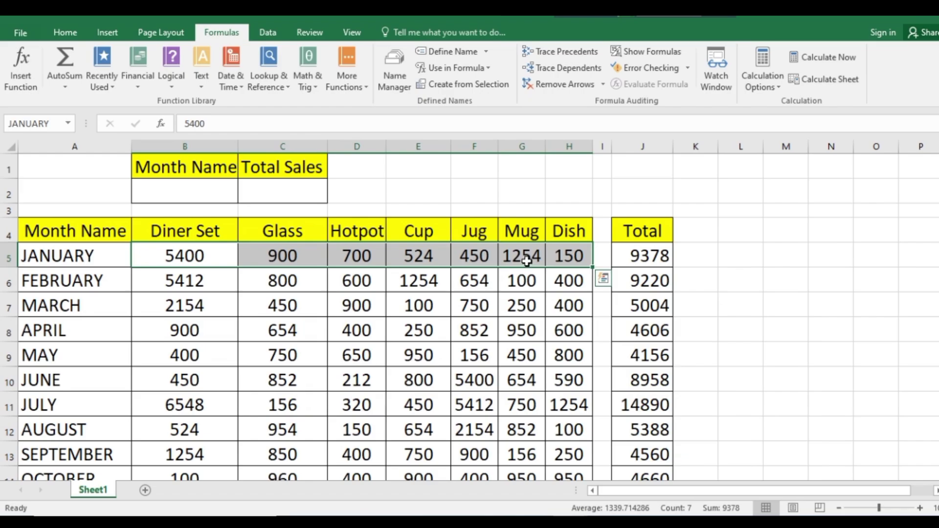
click(831, 306)
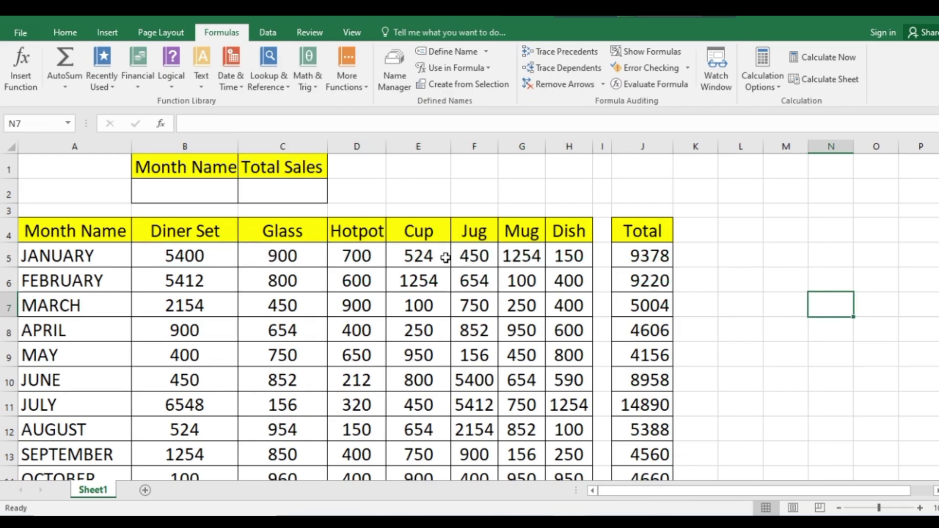
click(272, 194)
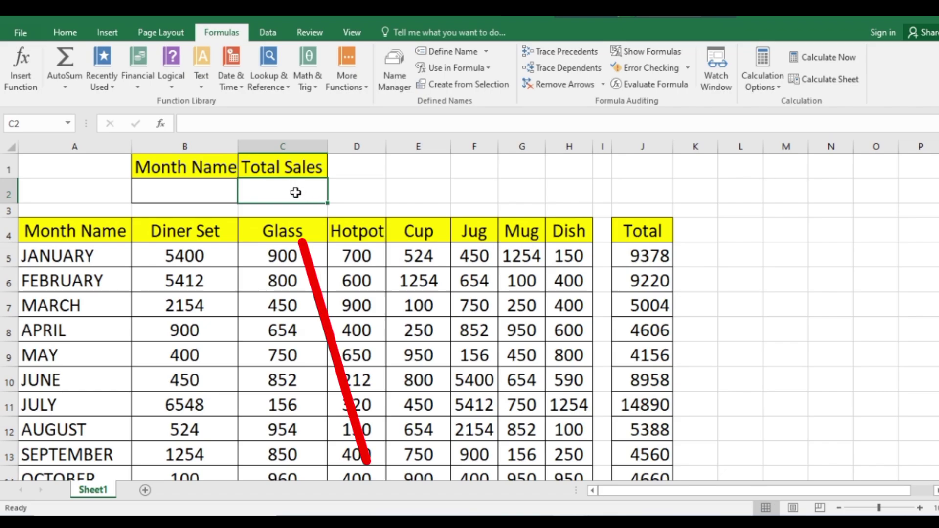
text(=)
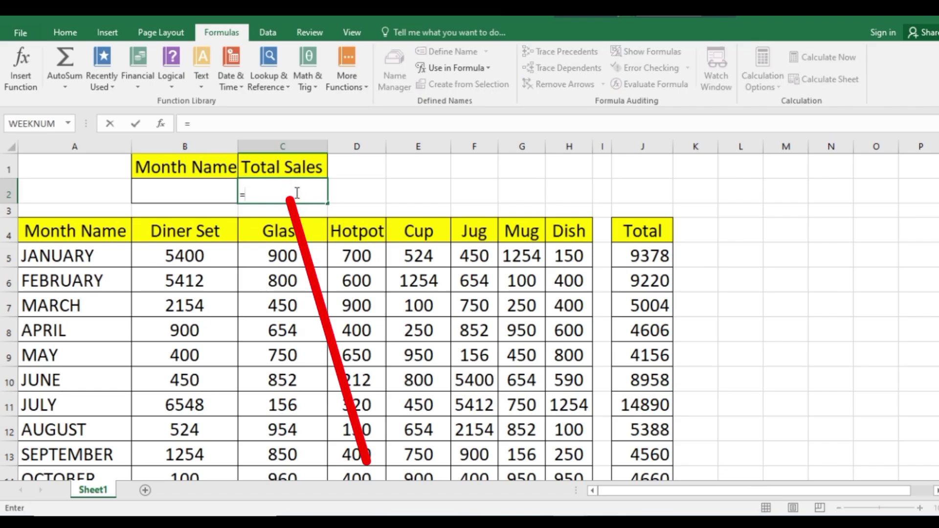
key(BackSpace)
click(470, 219)
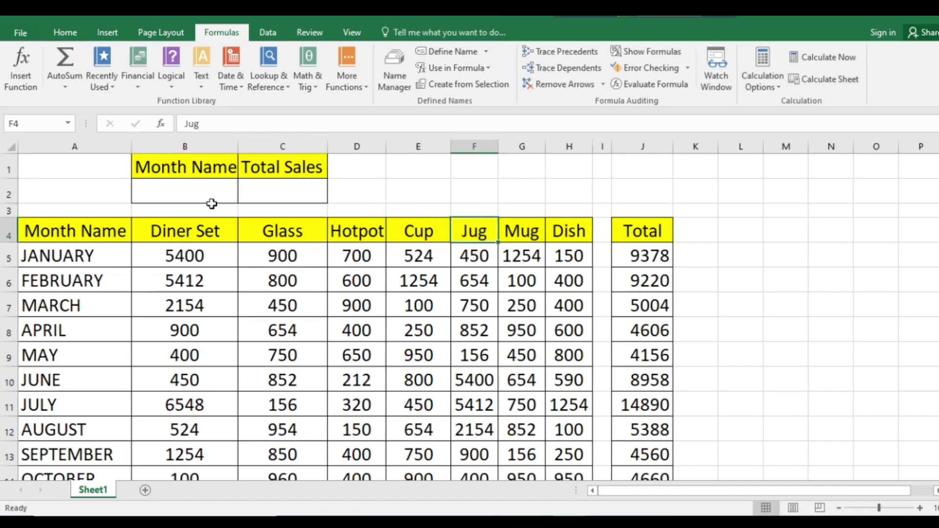
Step: Enlarge the font of the empty Month Name and Total Sales cells B2:C2 to 22
drag(184, 194, 282, 193)
click(73, 37)
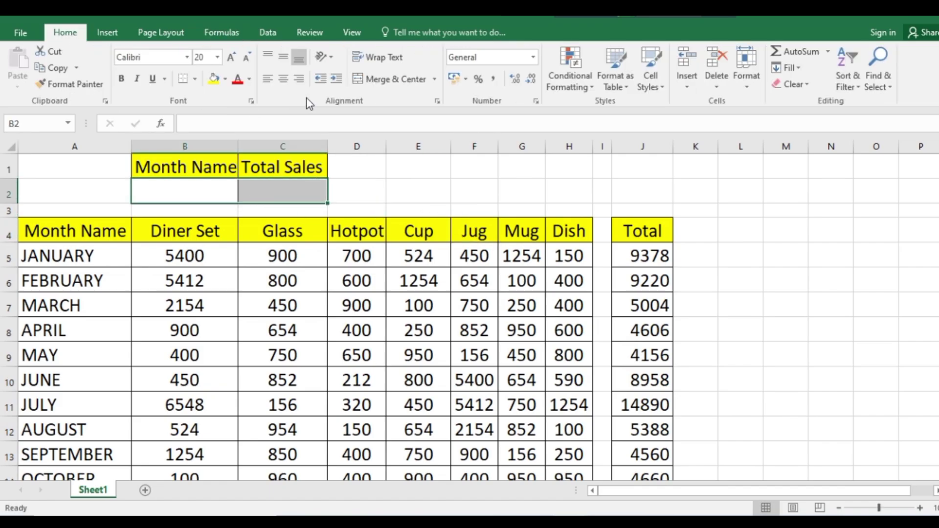
click(231, 57)
click(418, 146)
Step: Enter =SUM(JANUARY) in the Total Sales cell C2, referencing January's sales figures B5:H5, and review the formula
click(300, 196)
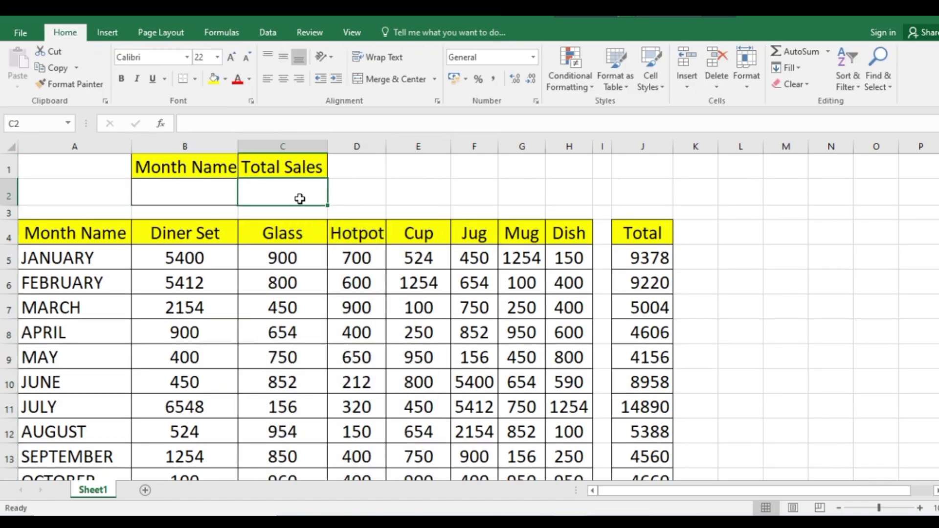
text(=)
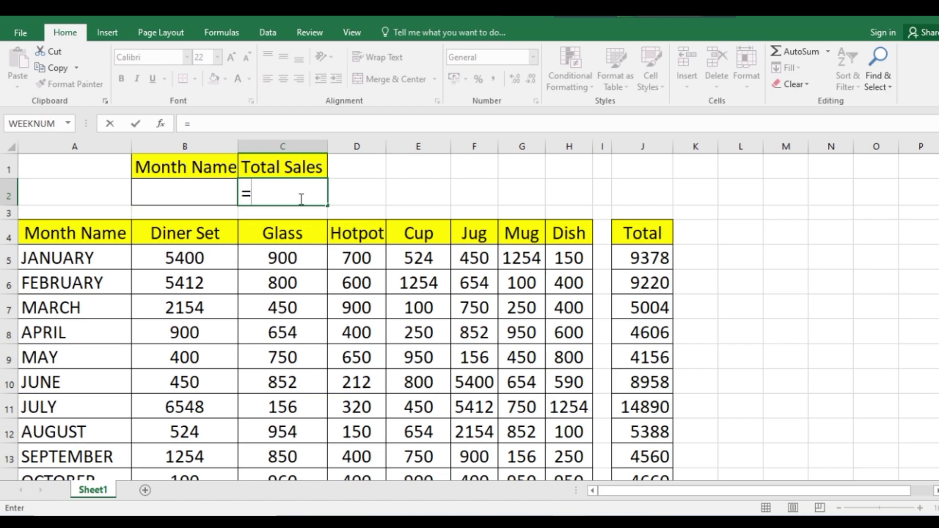
text(sum)
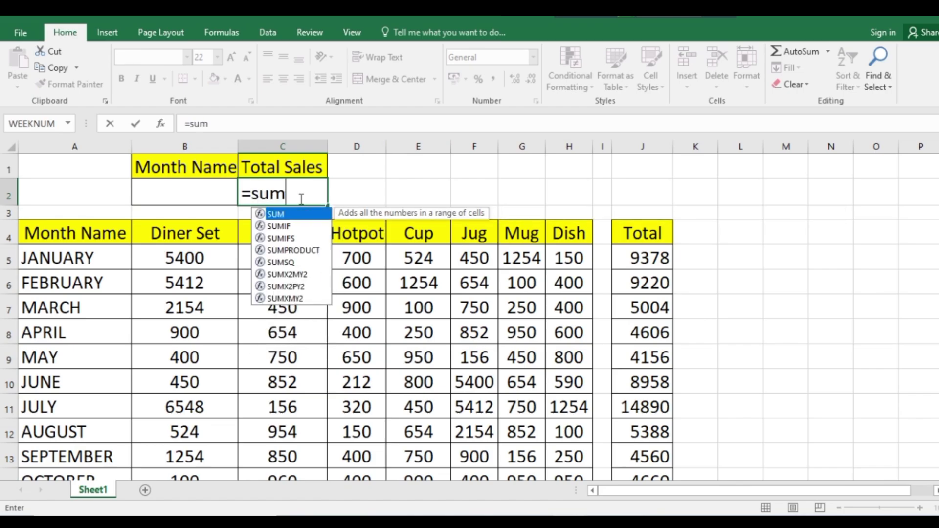
double_click(290, 215)
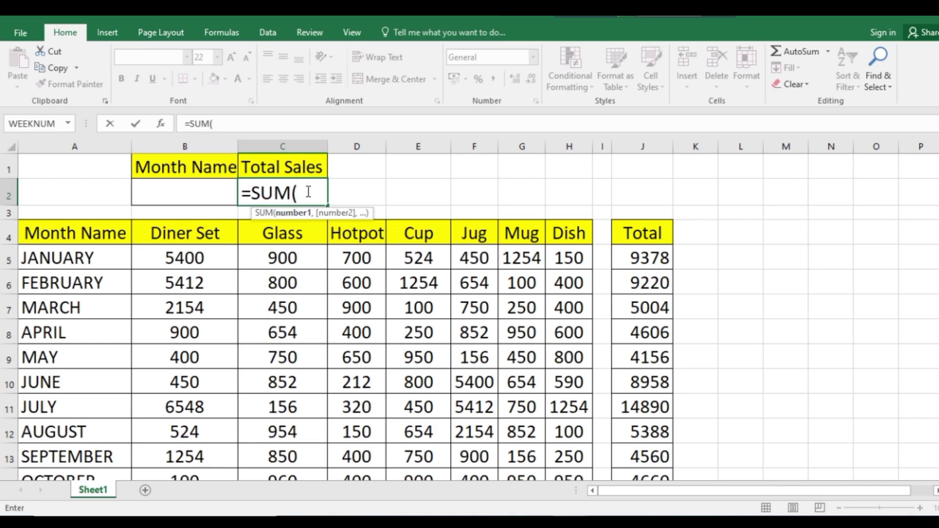
drag(162, 259, 582, 259)
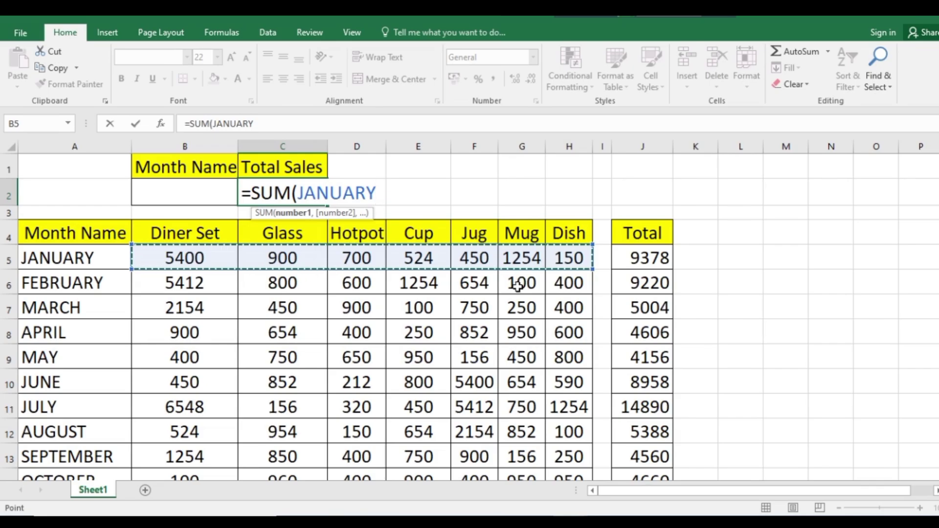
text())
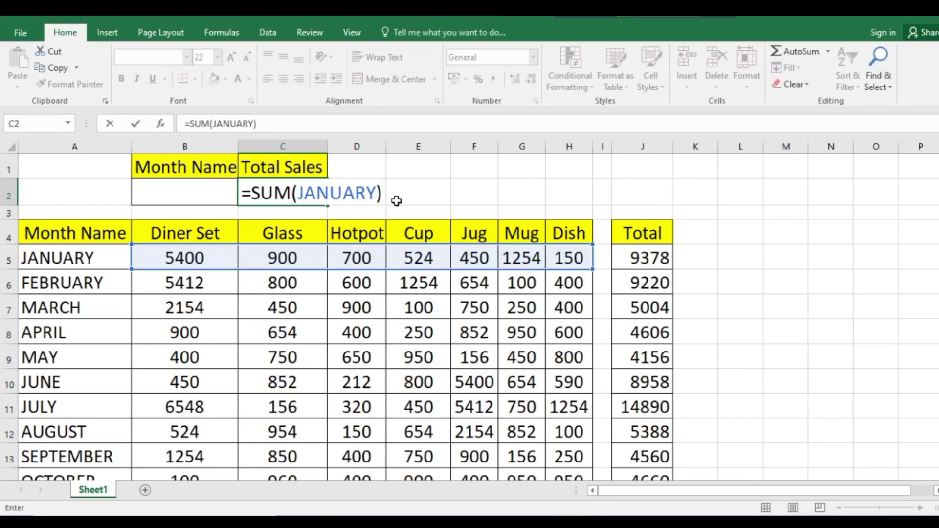
key(Return)
click(311, 196)
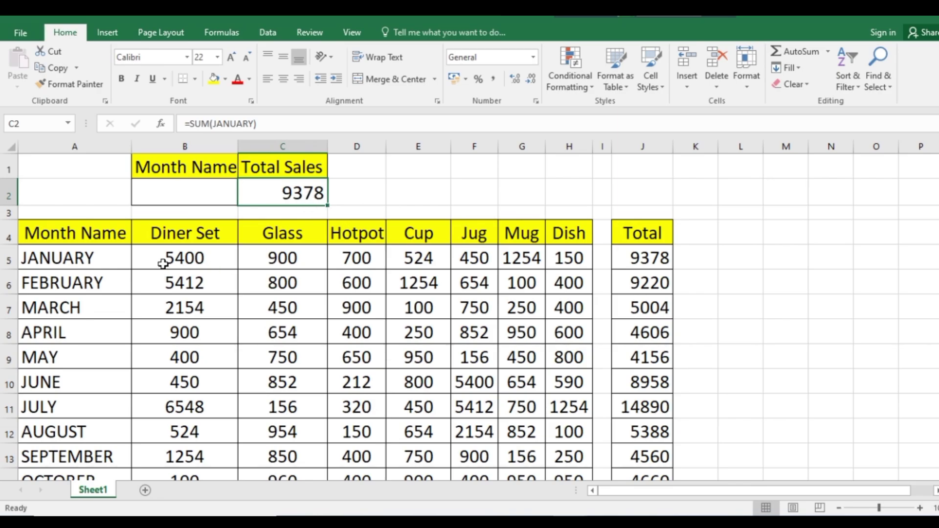
Step: Enter may in the Month Name cell B2
click(211, 195)
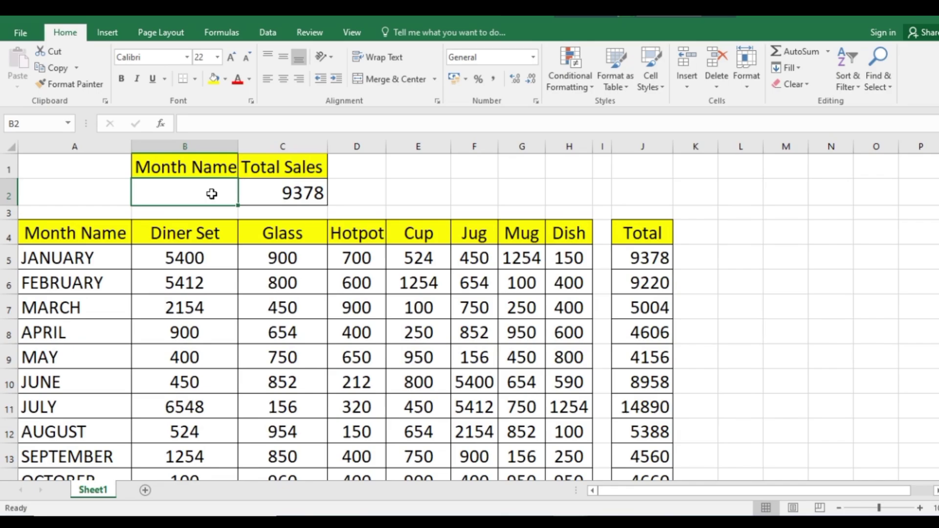
text(may)
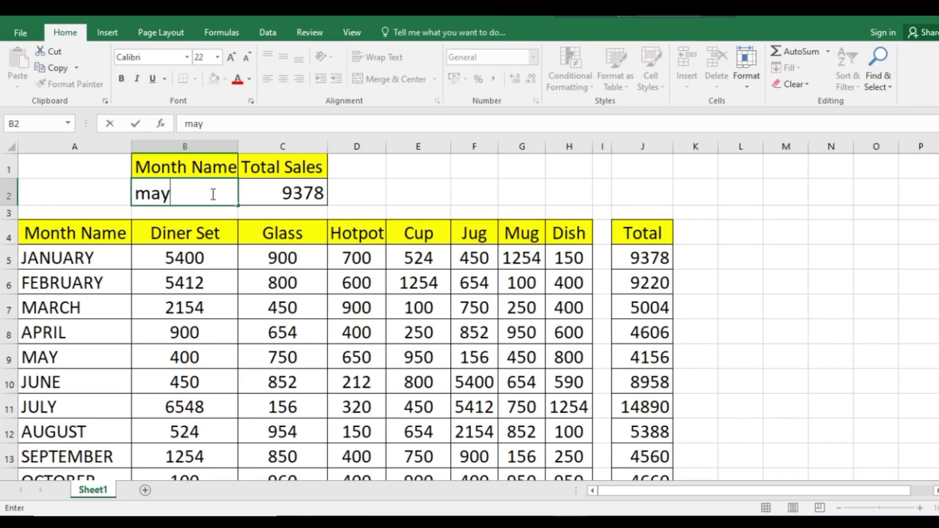
click(431, 193)
Step: Change the Total Sales formula in C2 to =SUM(MAY) by referencing May's sales figures, and review it against the month in B2
click(319, 196)
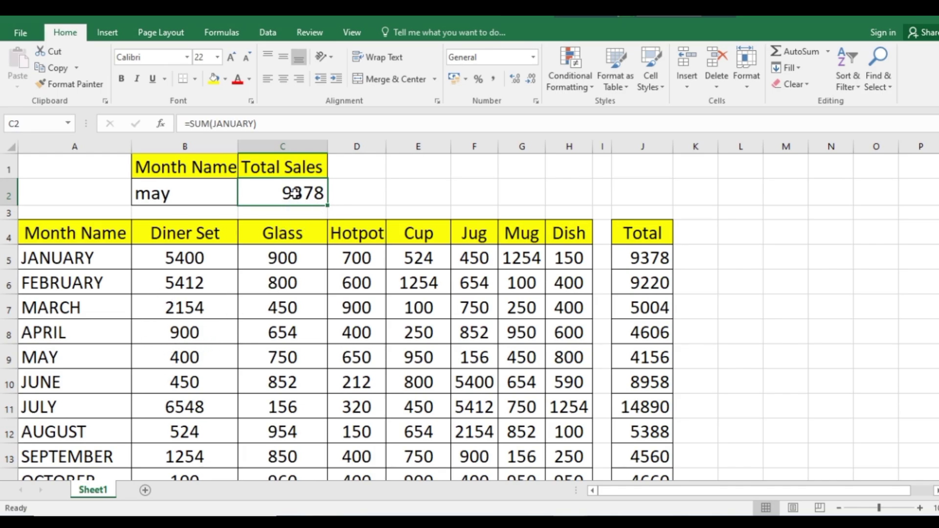
double_click(324, 198)
drag(298, 193, 374, 192)
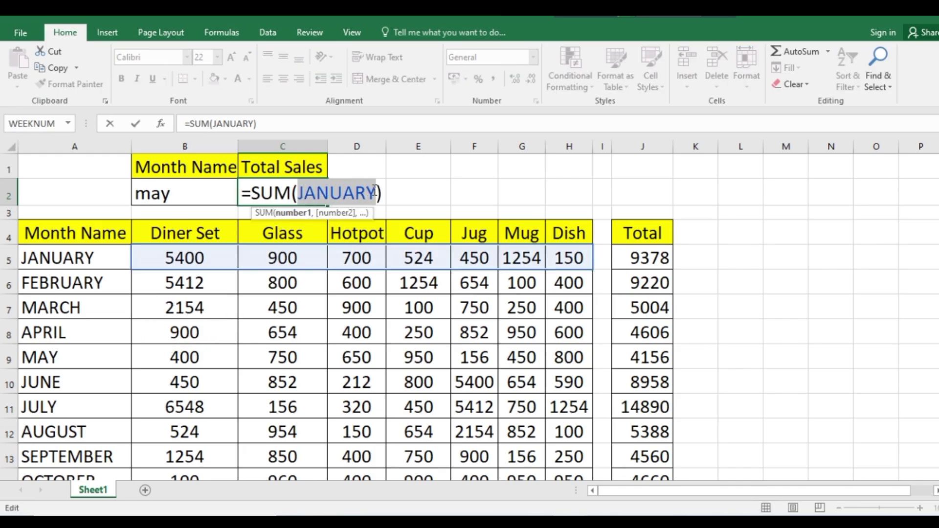
key(BackSpace)
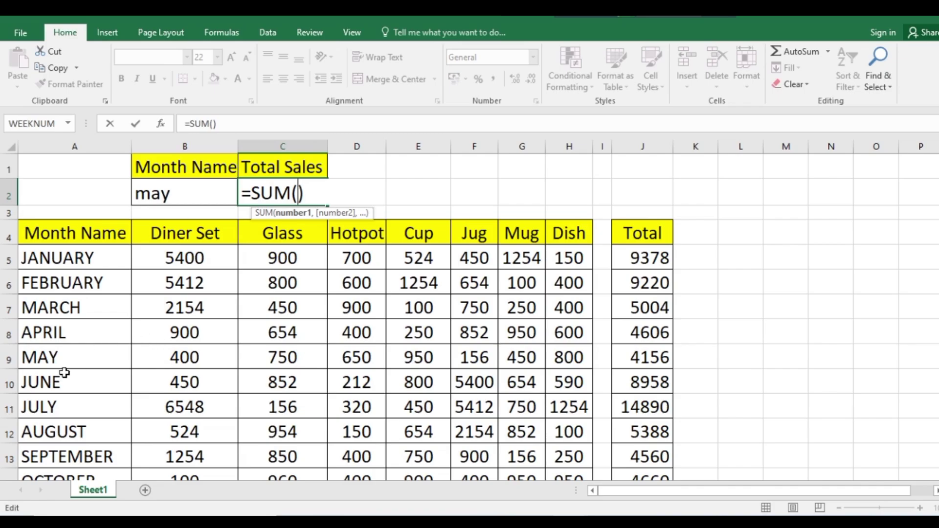
drag(186, 357, 550, 352)
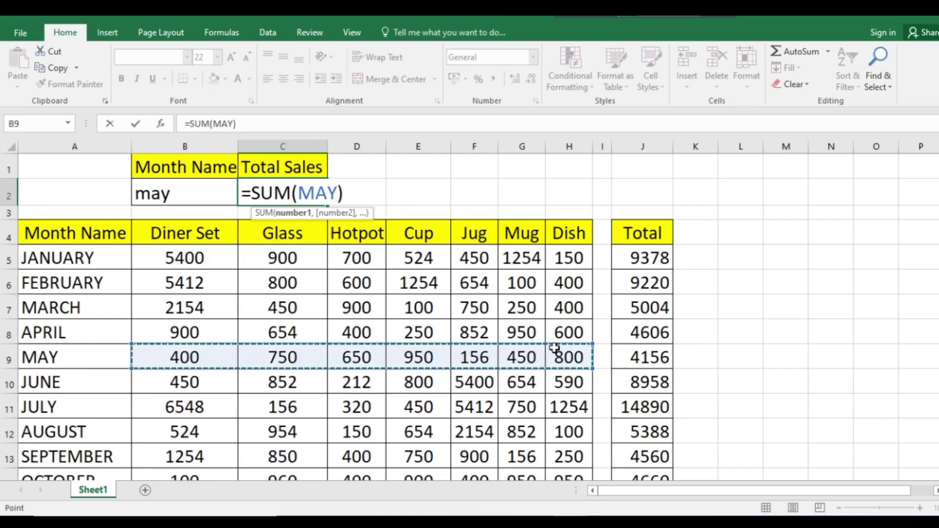
key(Return)
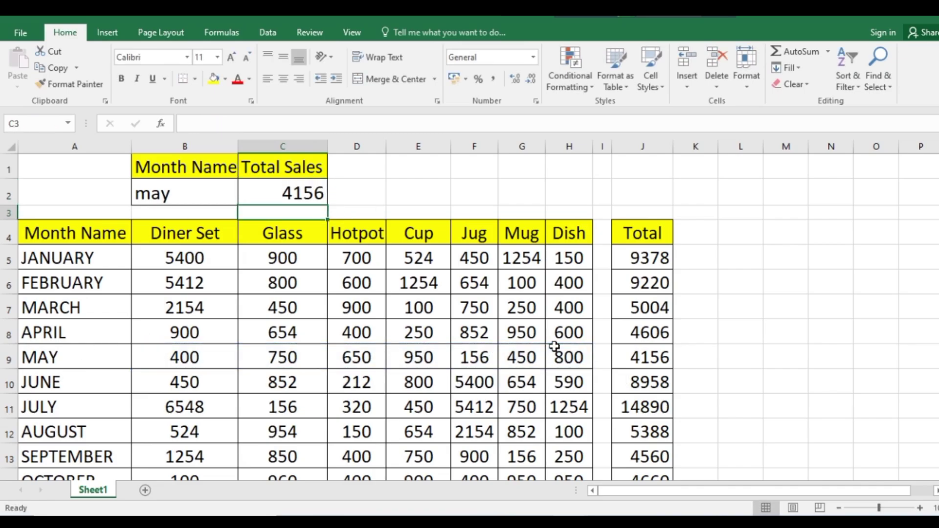
click(303, 193)
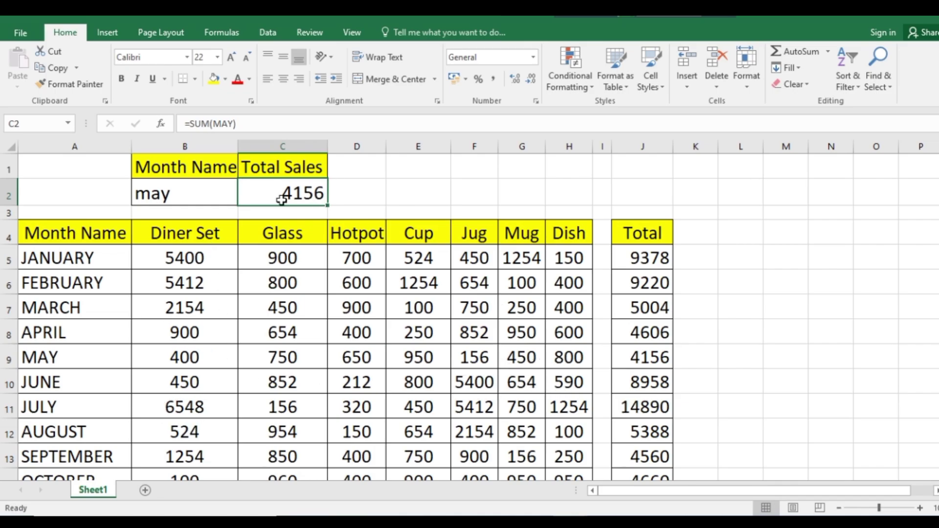
click(202, 198)
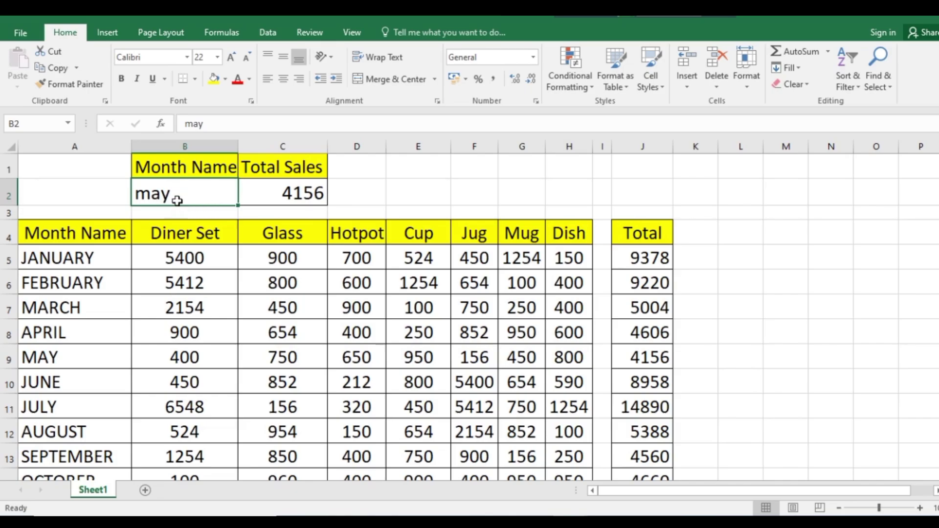
Step: Change the Total Sales formula in C2 to =SUM(INDIRECT(B2)) so it sums the range named by the month in B2
double_click(307, 195)
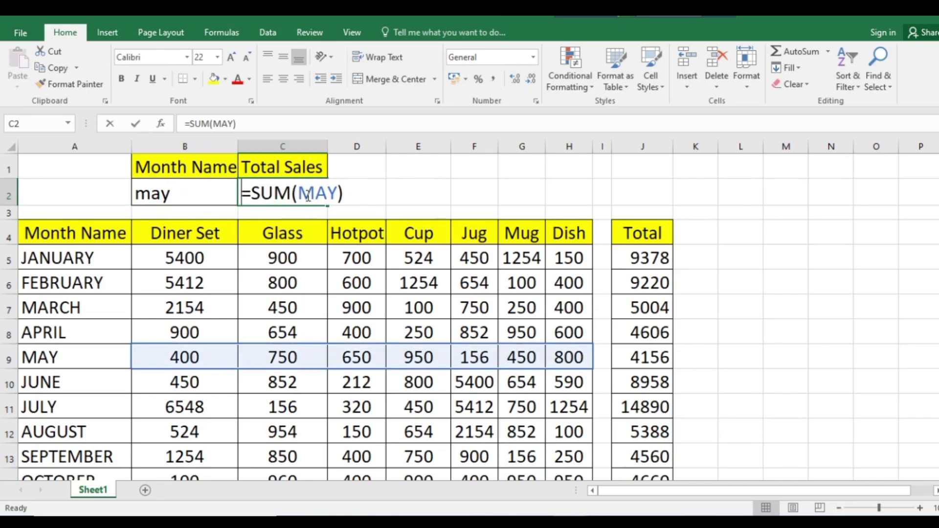
double_click(320, 193)
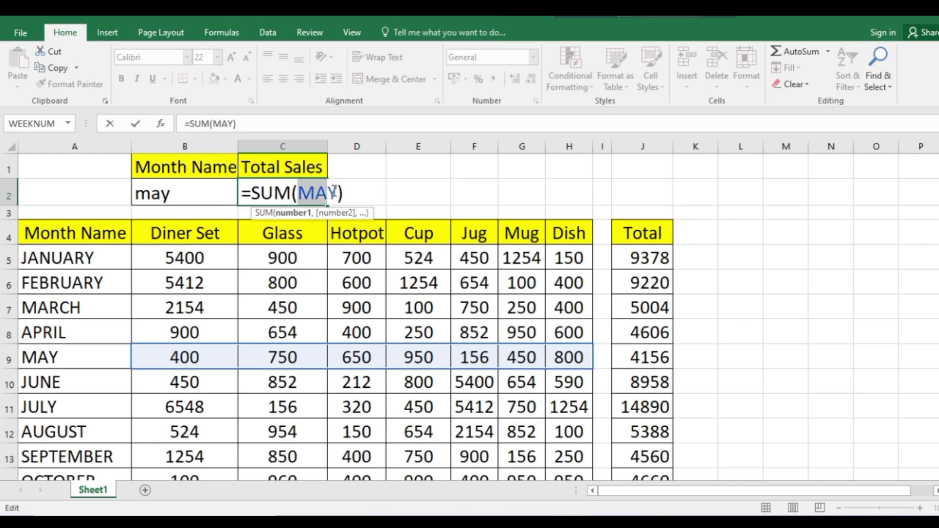
text(indi)
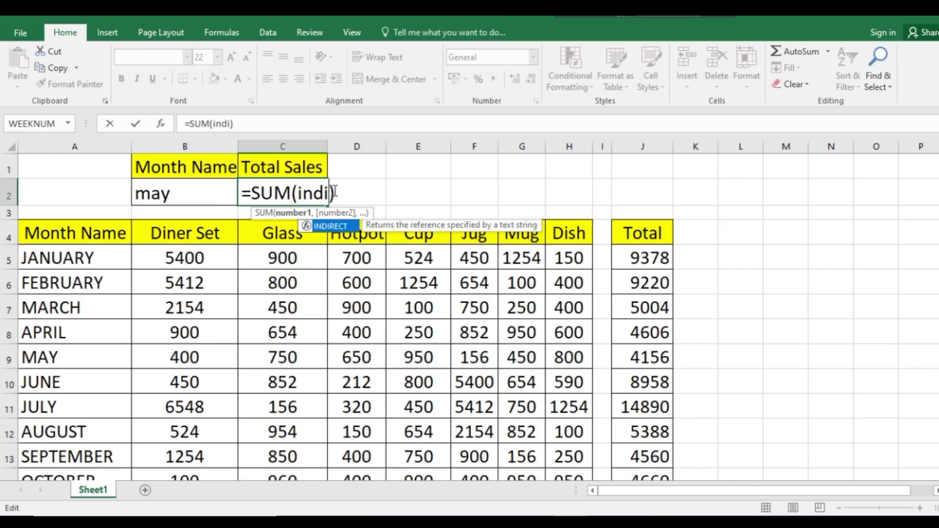
double_click(331, 227)
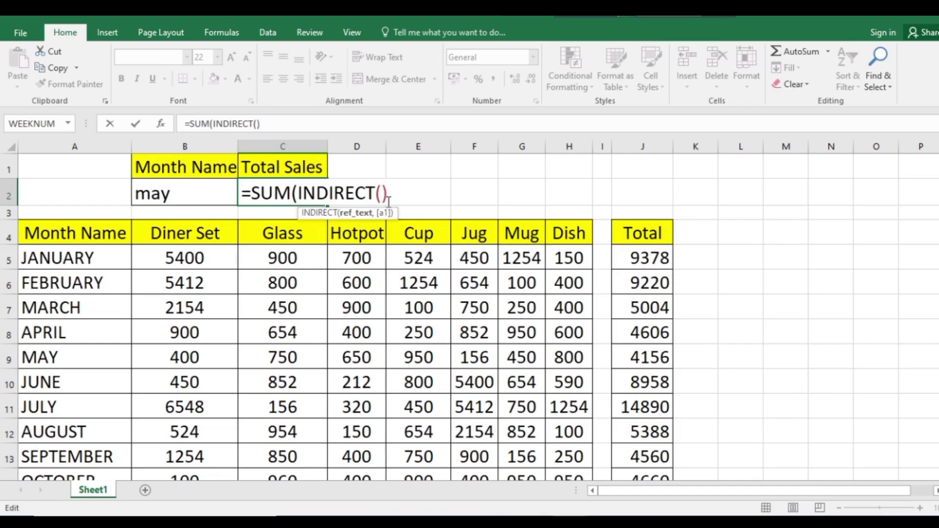
key(BackSpace)
click(169, 193)
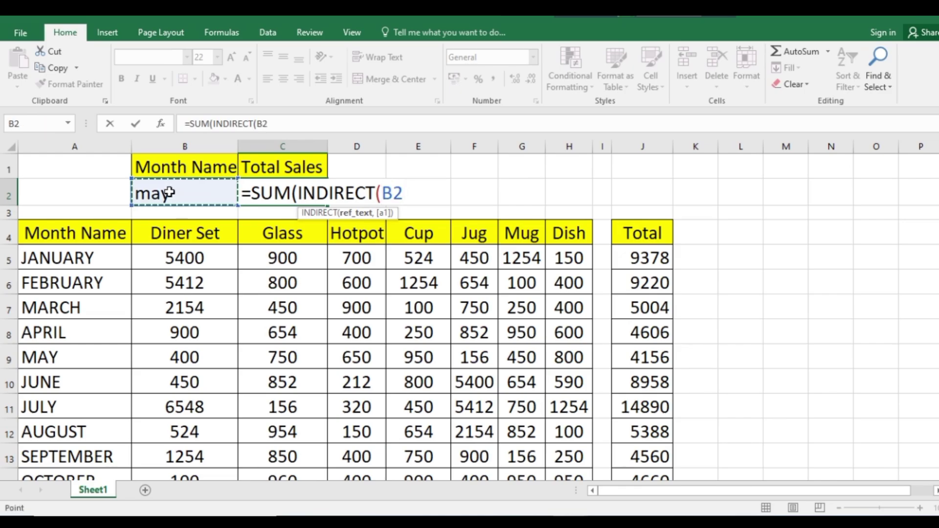
text())
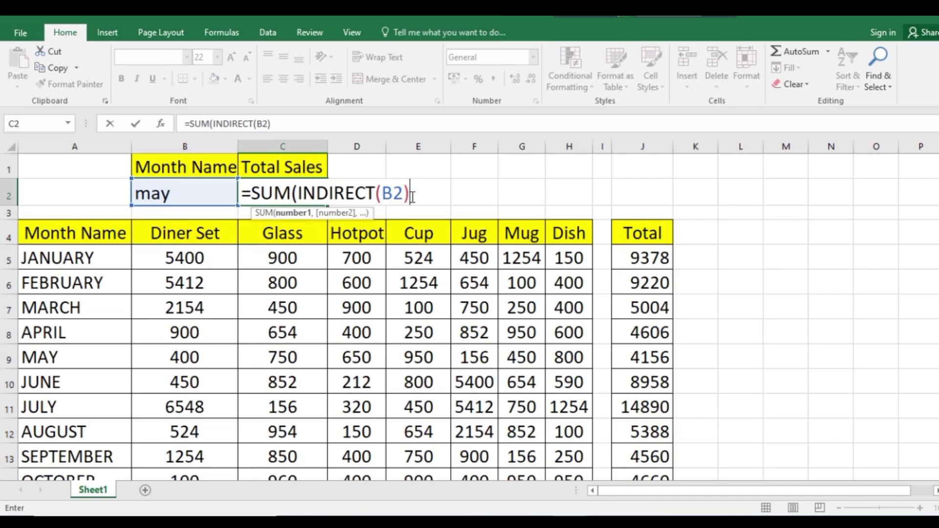
text())
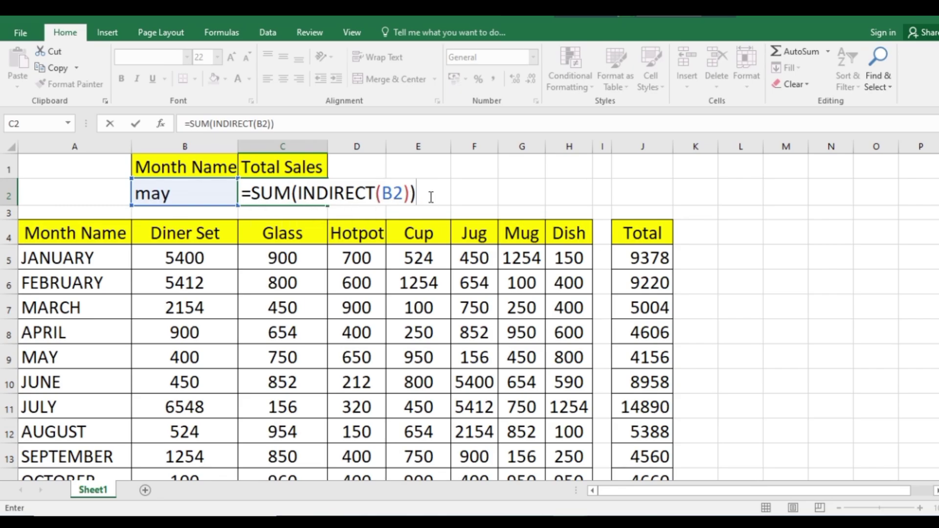
key(Return)
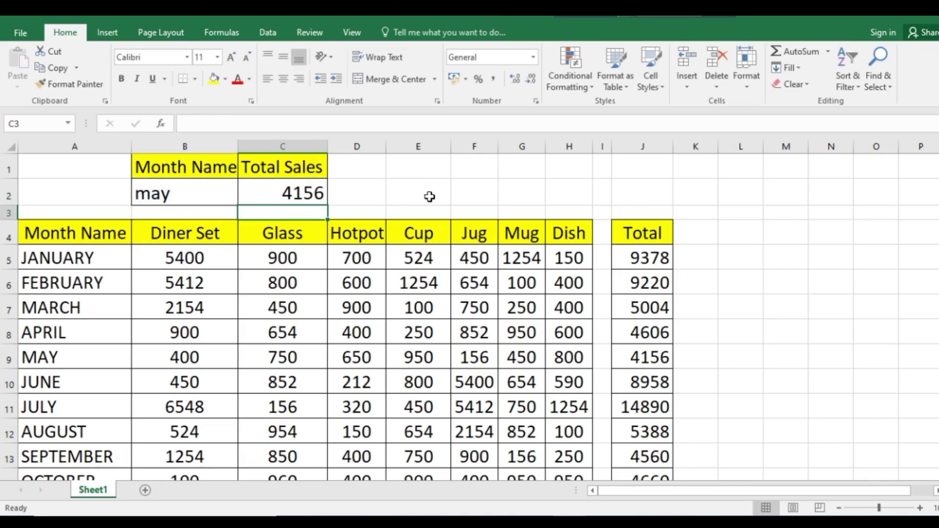
click(290, 194)
Step: Test the formula by entering january in the Month Name cell B2, and check the Total Sales cell C2
click(194, 195)
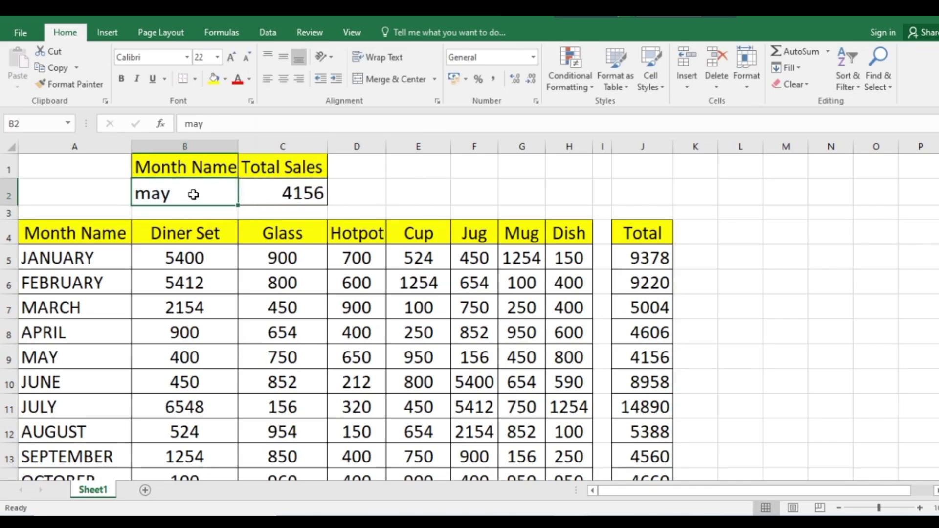
text(janu)
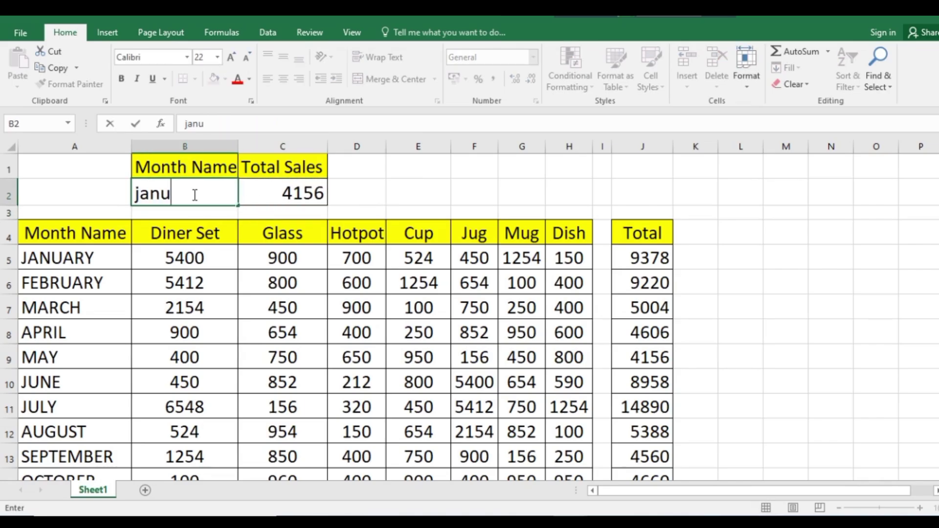
text(ary)
click(457, 182)
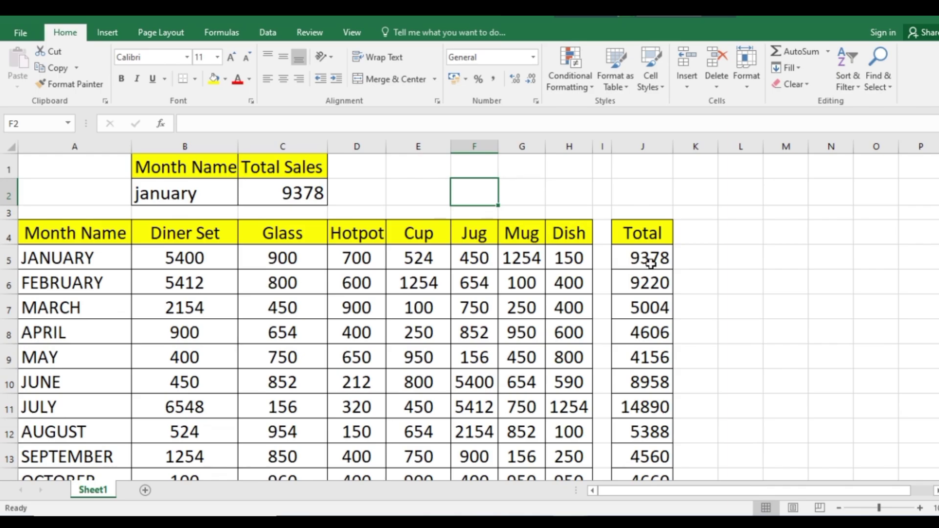
click(310, 199)
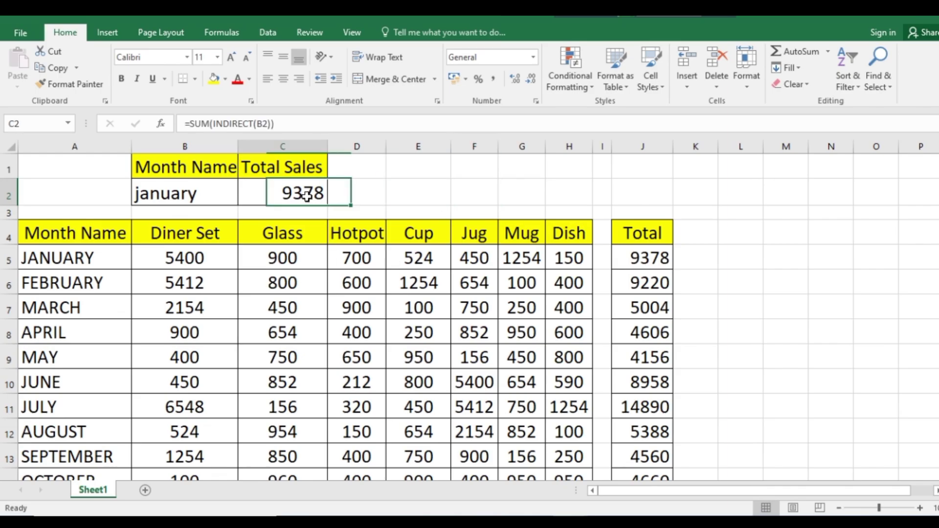
Step: Enter march in B2 and compare Total Sales in C2 with the sum of March's figures B7:H7
click(181, 198)
text(march)
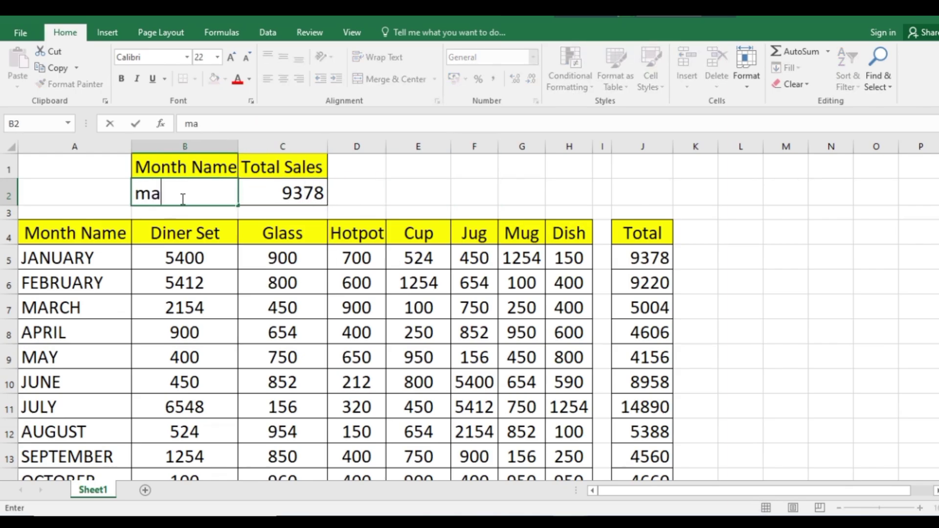
click(482, 195)
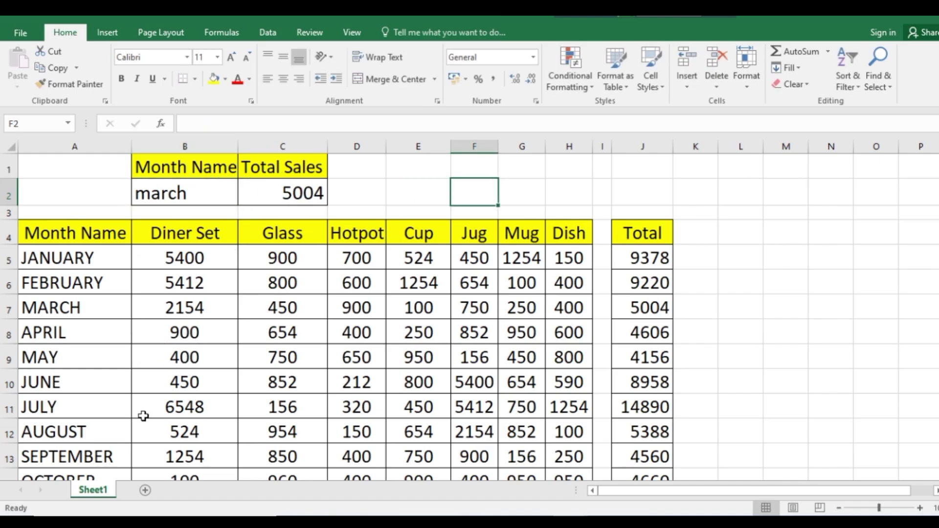
drag(169, 313, 557, 308)
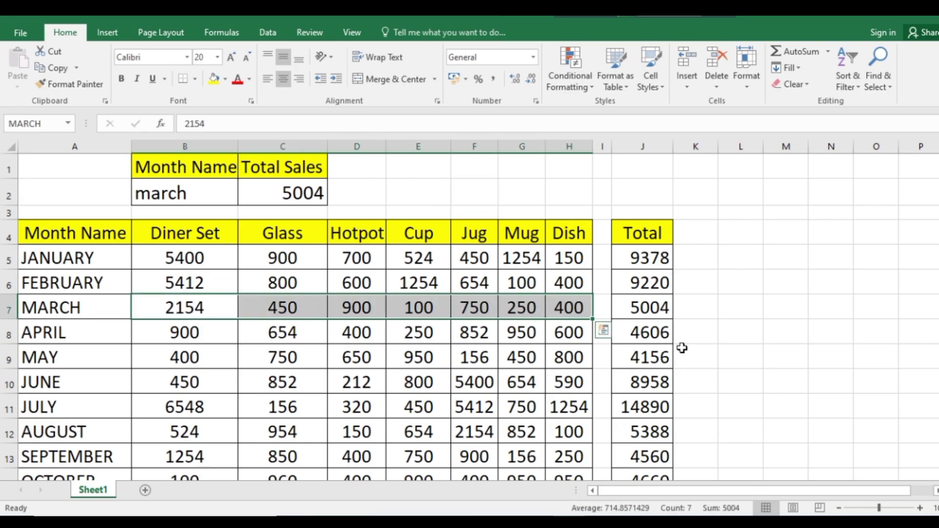
click(304, 188)
Step: Clear the month from the Month Name cell B2
click(181, 198)
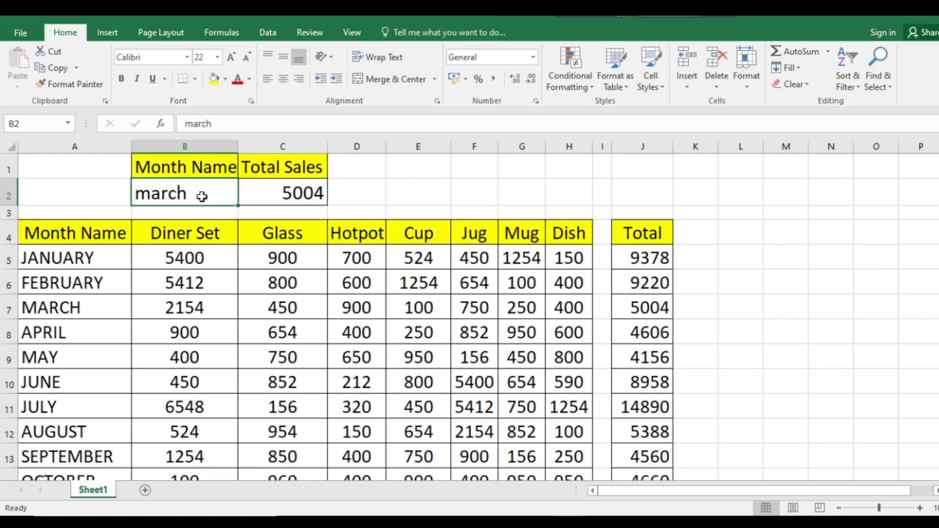
key(Delete)
click(419, 190)
Step: Add List data validation to cell B2 with an in-cell dropdown sourced from the month names =$A$5:$A$16
click(191, 205)
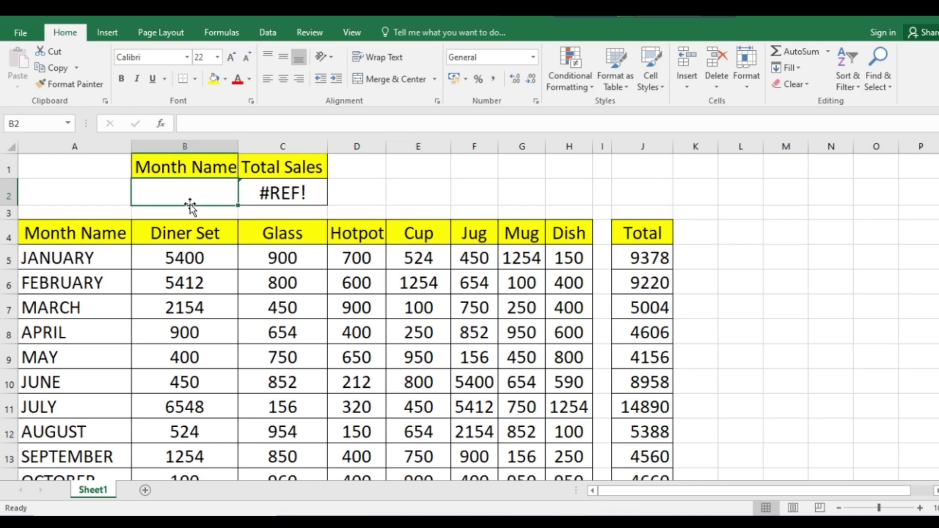
click(268, 32)
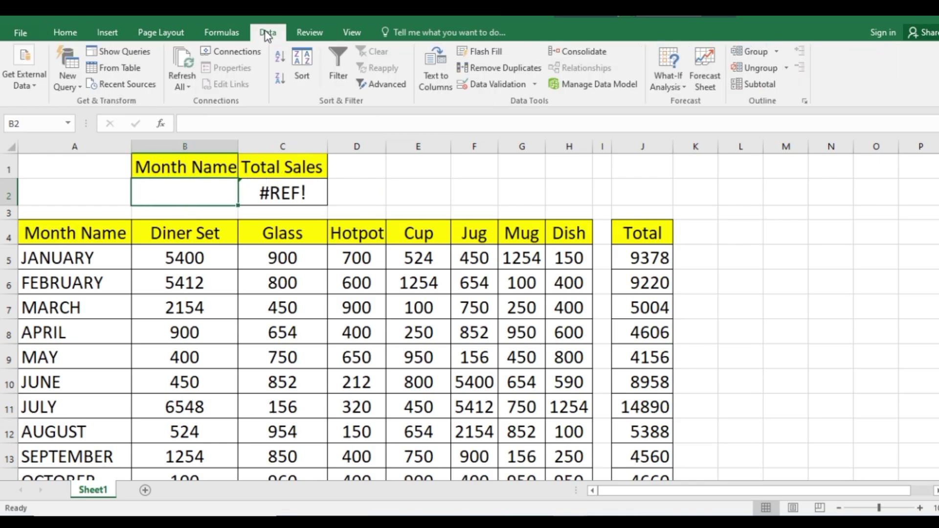
click(508, 85)
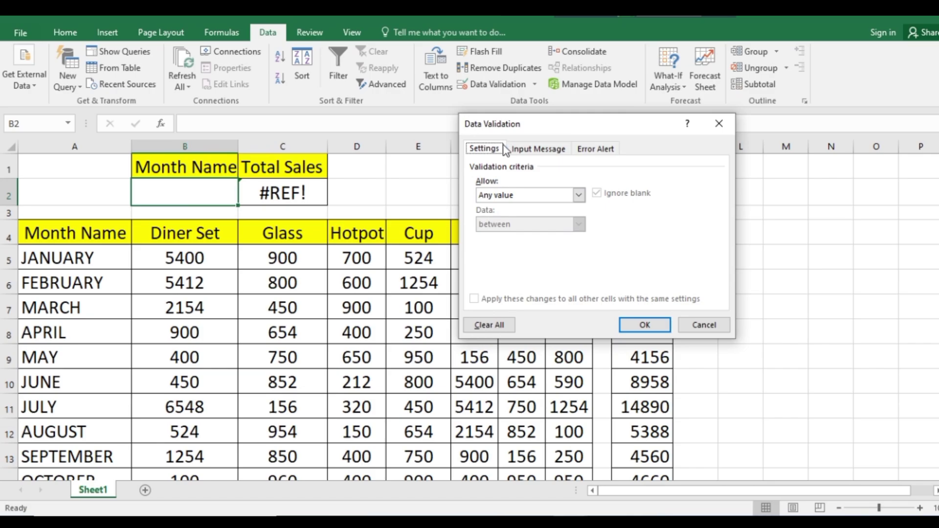
click(577, 195)
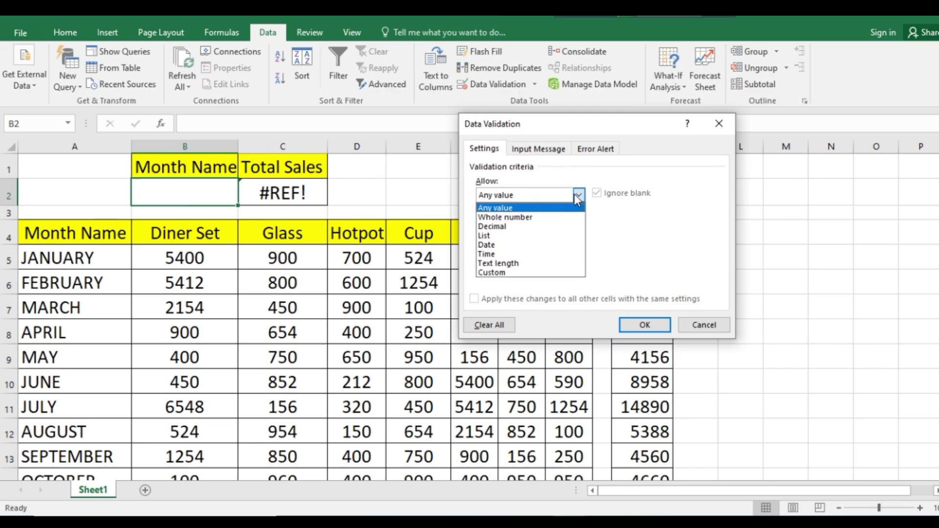
click(511, 236)
click(499, 253)
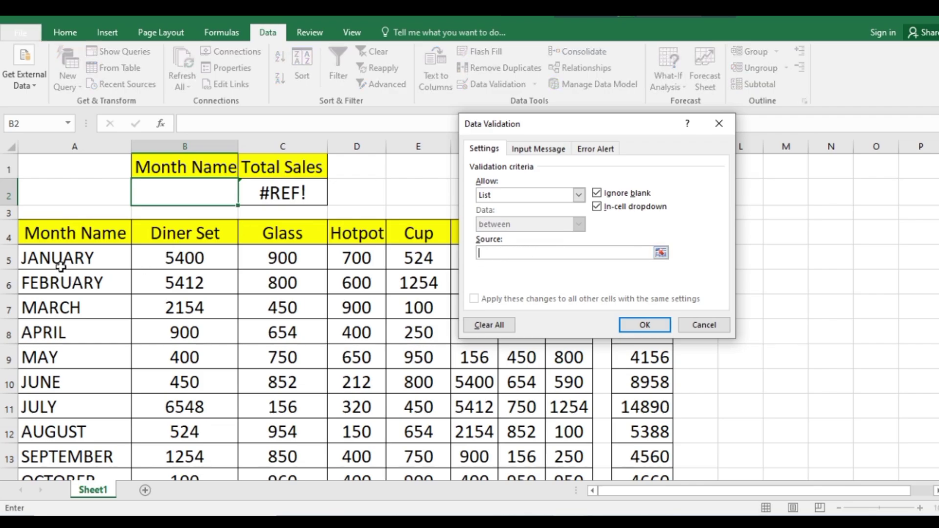
drag(59, 260, 94, 435)
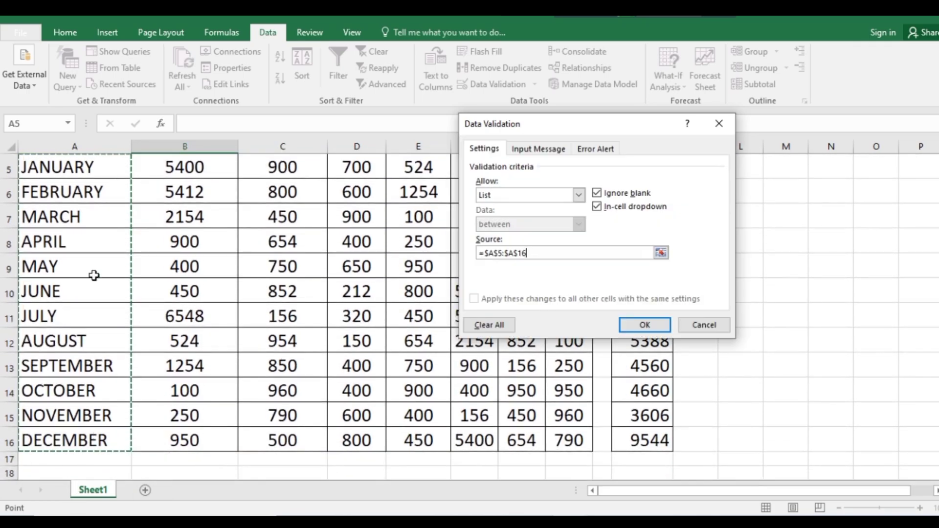
scroll(85, 259, up, 2)
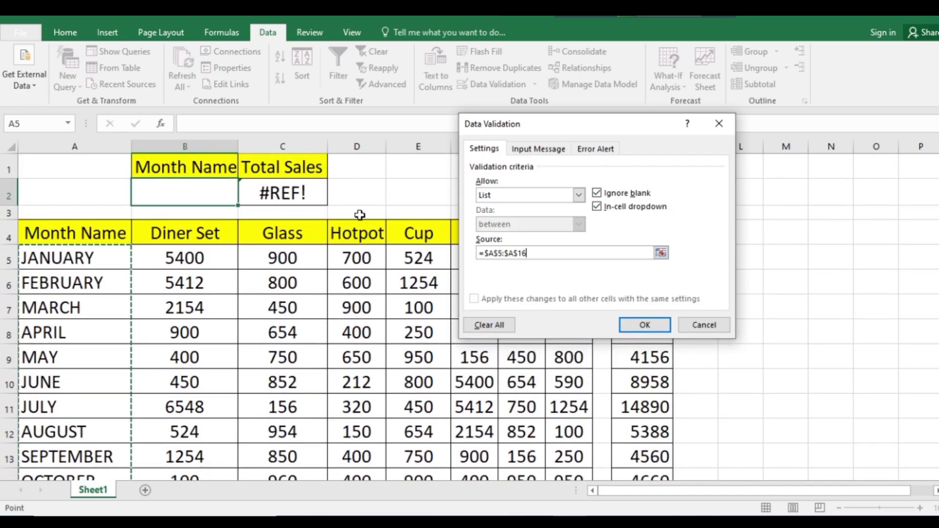
click(643, 326)
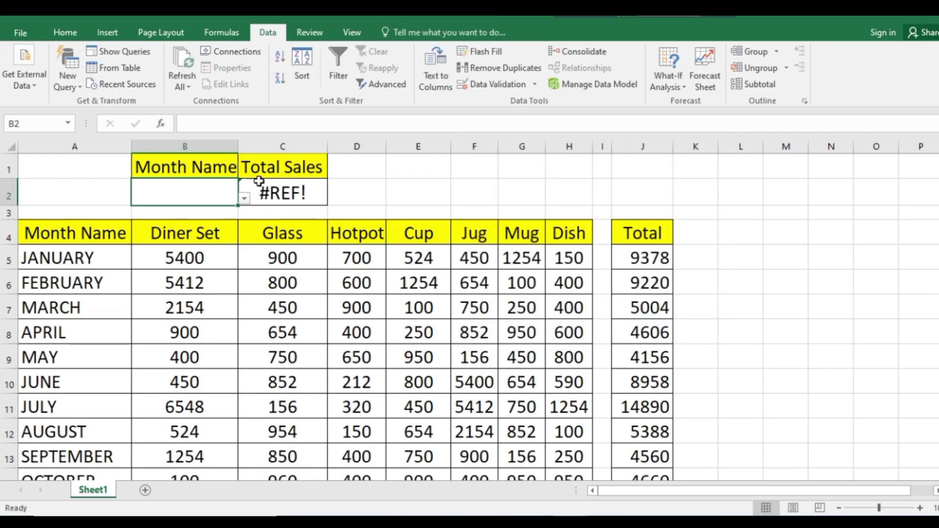
Step: Choose APRIL and then OCTOBER from the B2 dropdown, comparing October's result with its value in the Total column
click(244, 198)
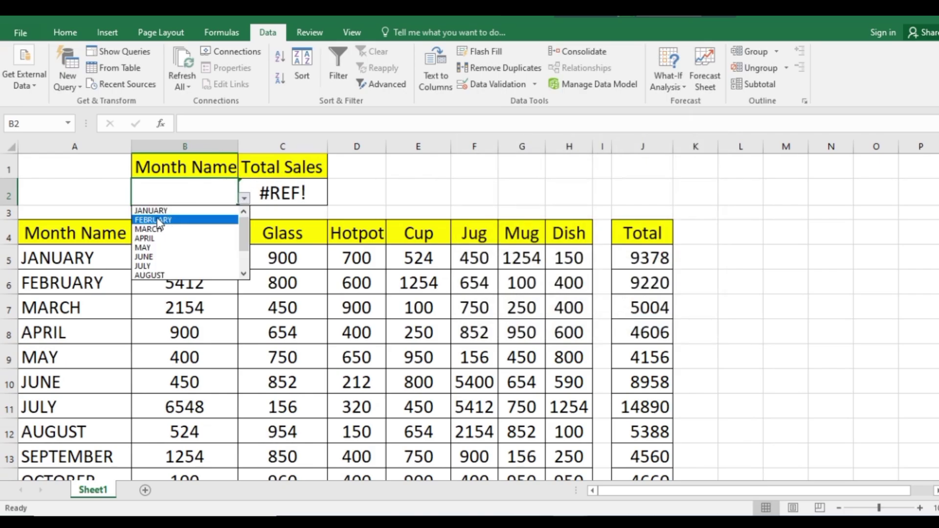
click(148, 239)
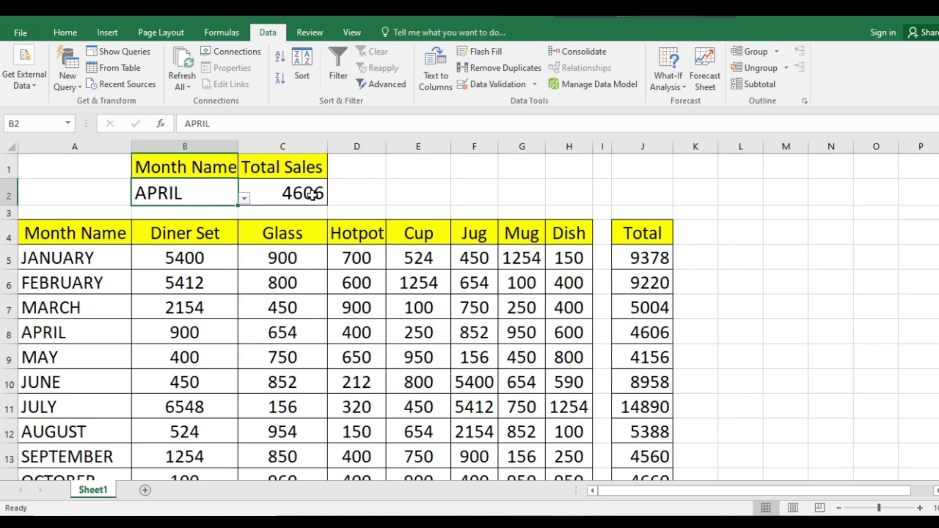
click(244, 197)
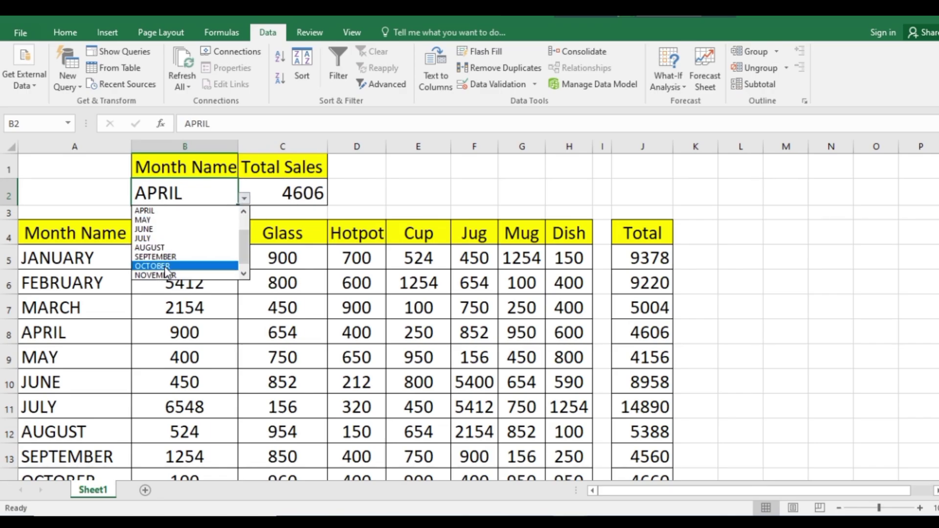
click(164, 266)
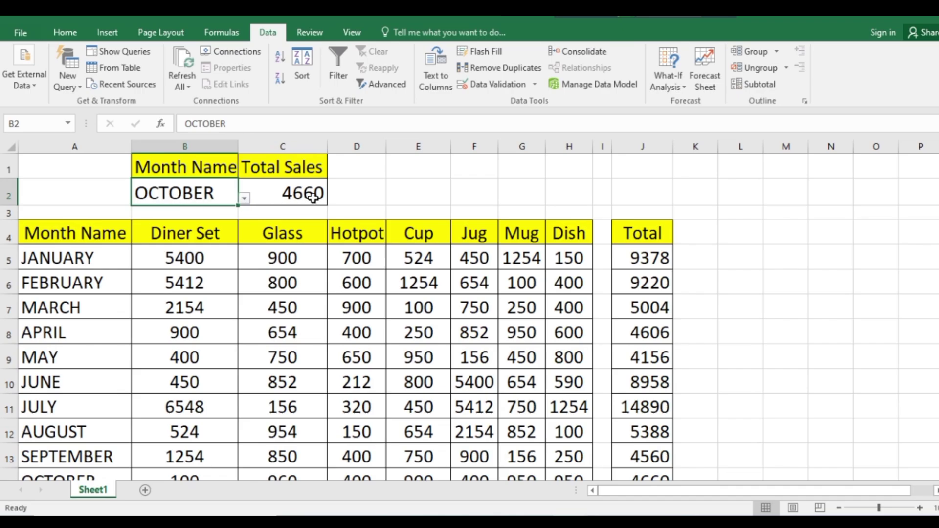
scroll(374, 201, down, 1)
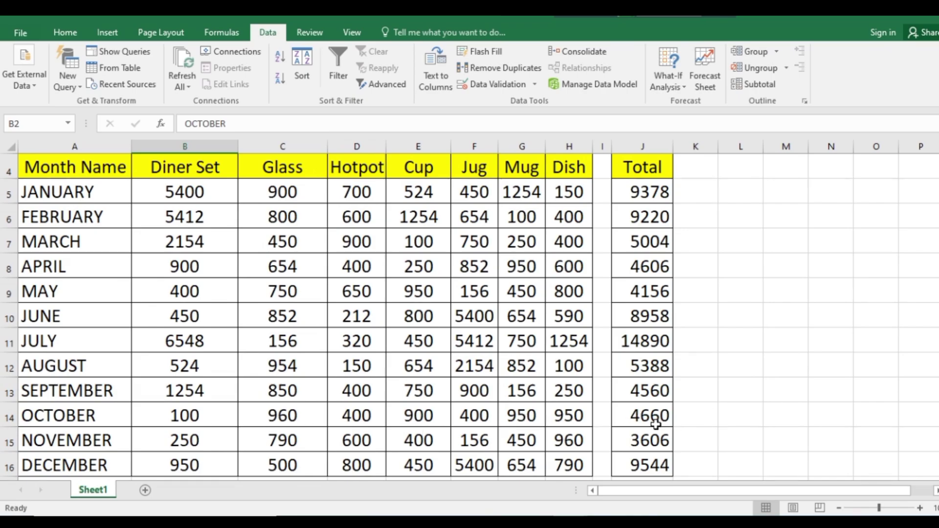
scroll(361, 262, up, 1)
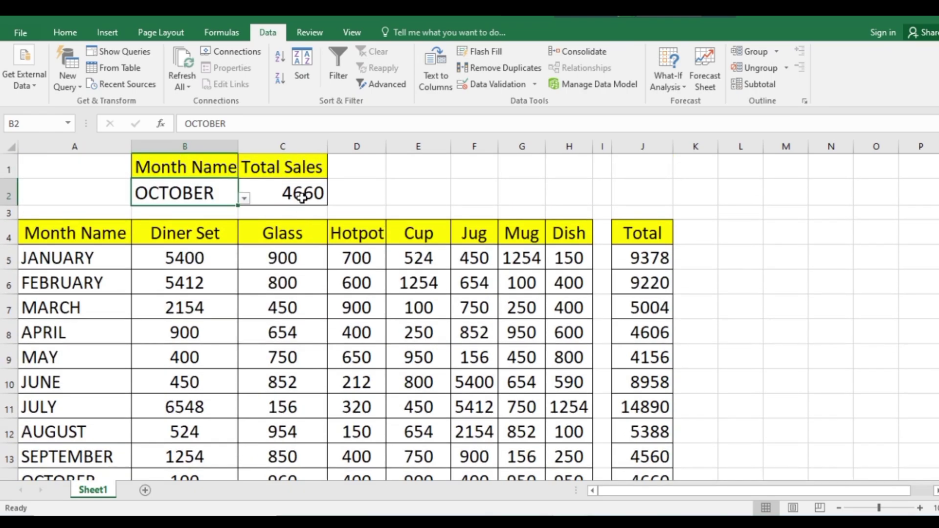
Step: Review the INDIRECT formula in the Total Sales cell C2 without changing it
click(302, 197)
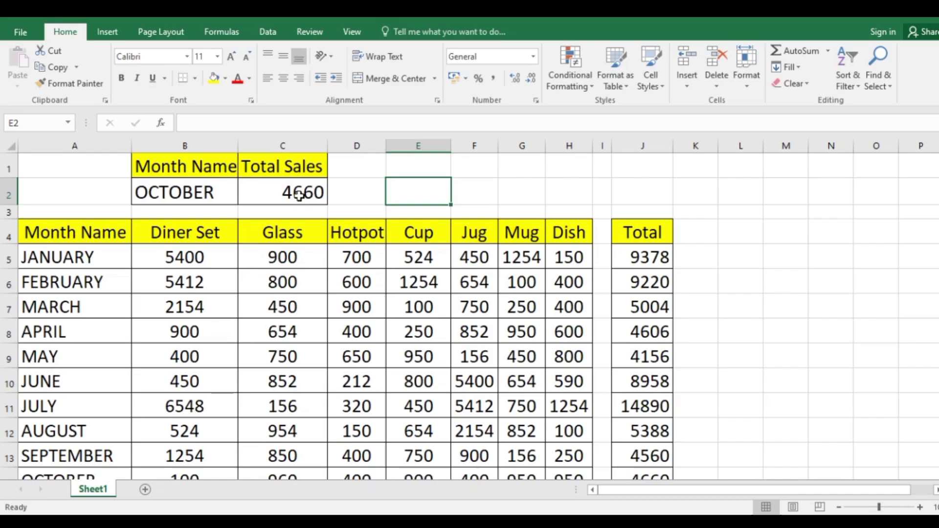
double_click(301, 194)
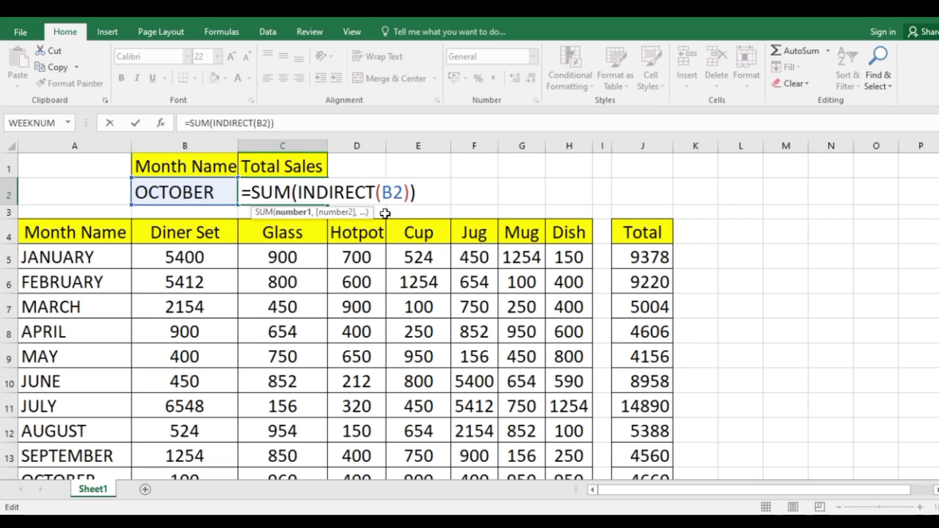
key(Return)
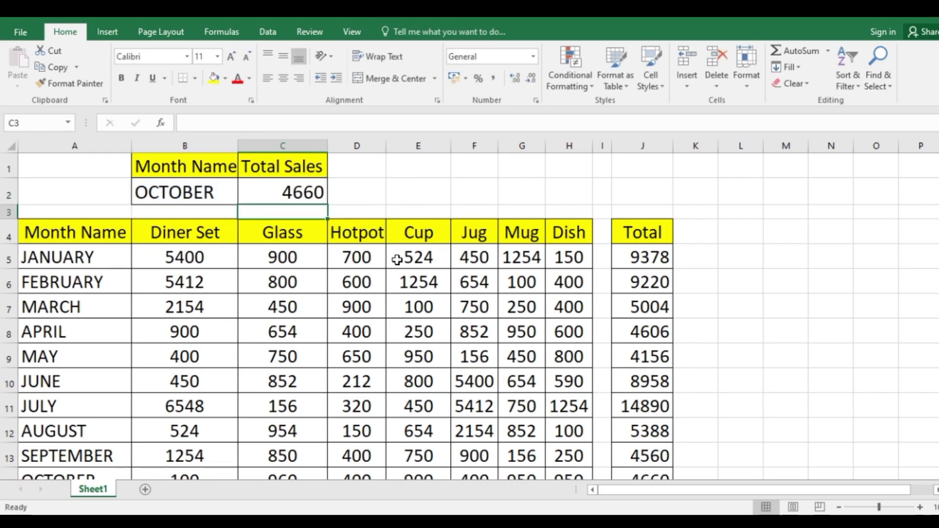
Step: Enter the formula =INDIRECT(B22) in cell C22, in the empty area below the monthly sales table
scroll(396, 258, down, 2)
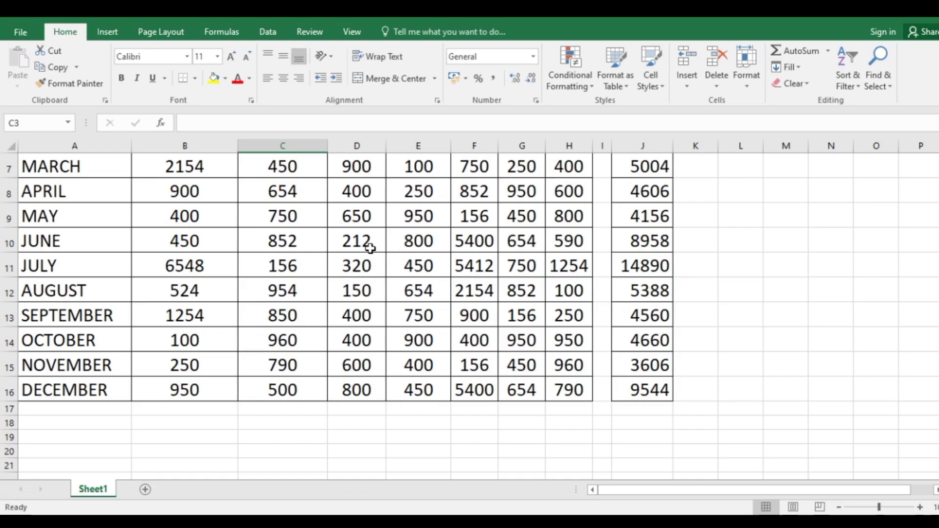
scroll(370, 246, down, 2)
click(271, 341)
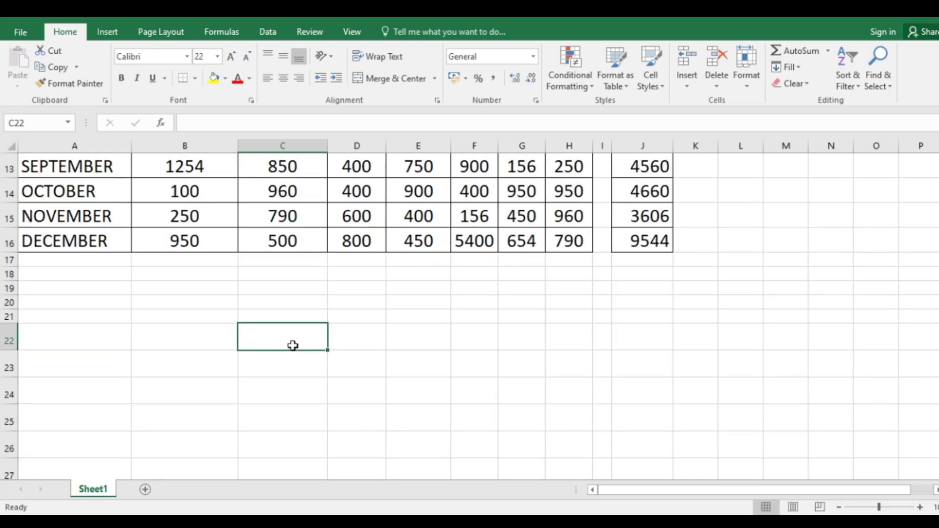
text(=)
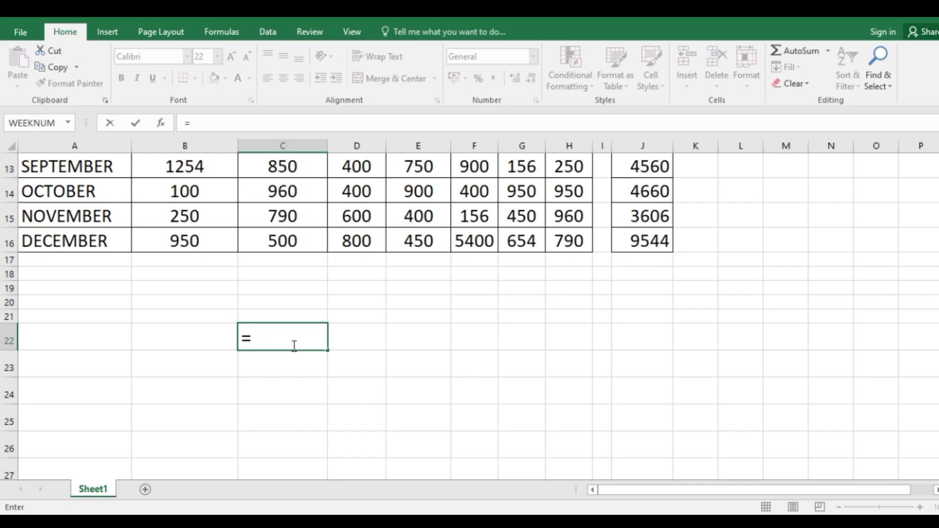
text(in)
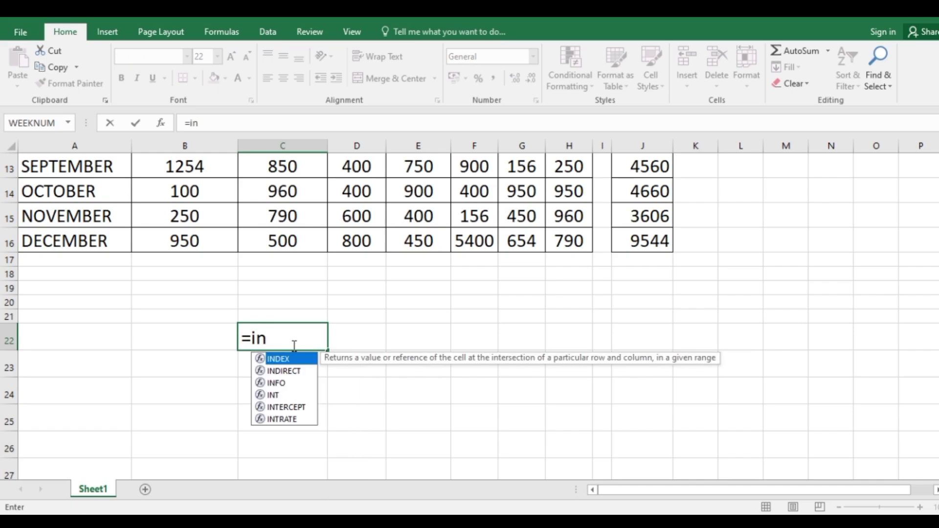
text(di)
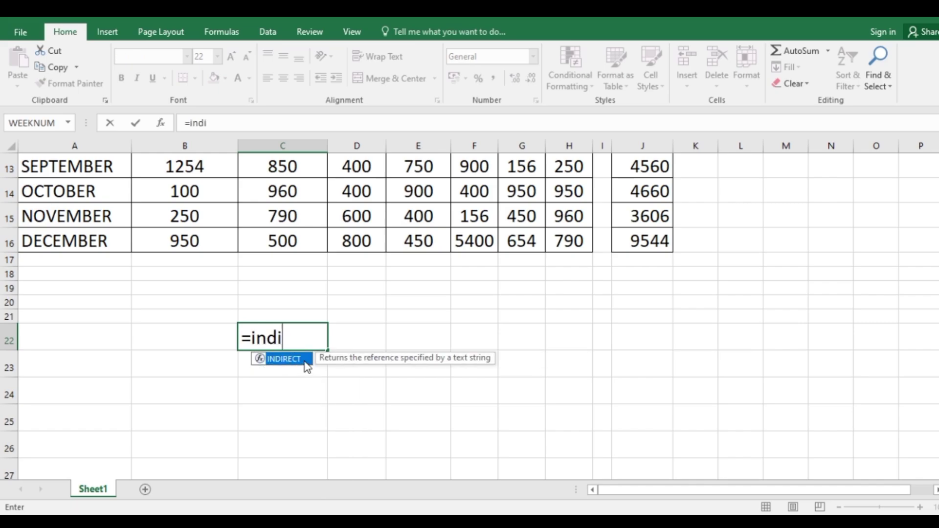
double_click(305, 365)
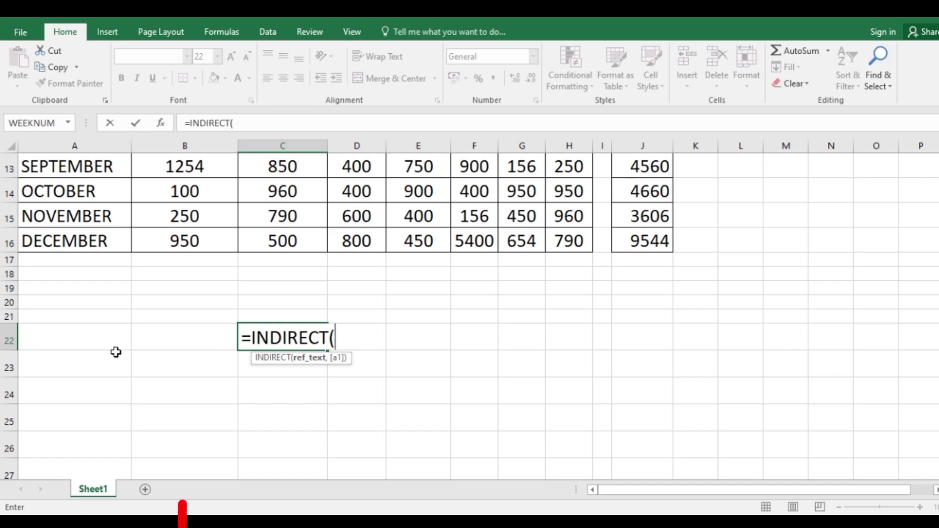
click(157, 339)
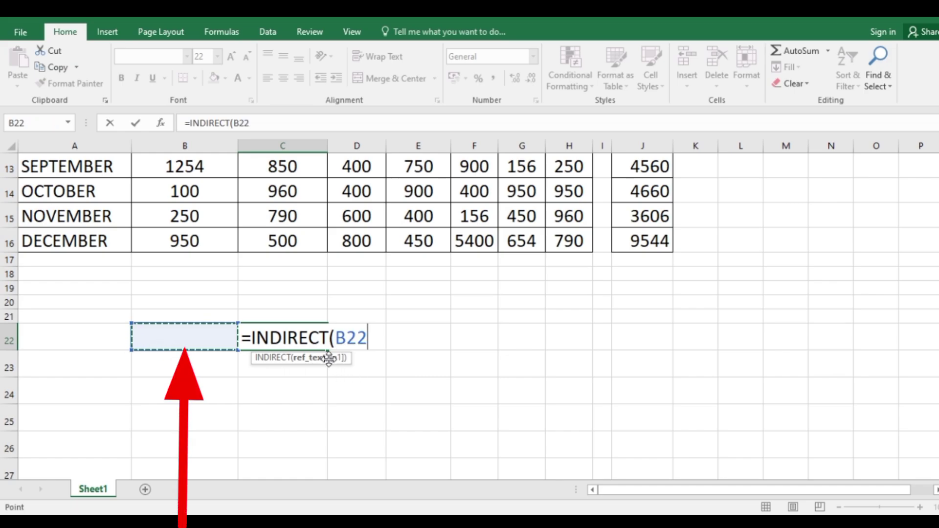
text())
key(Return)
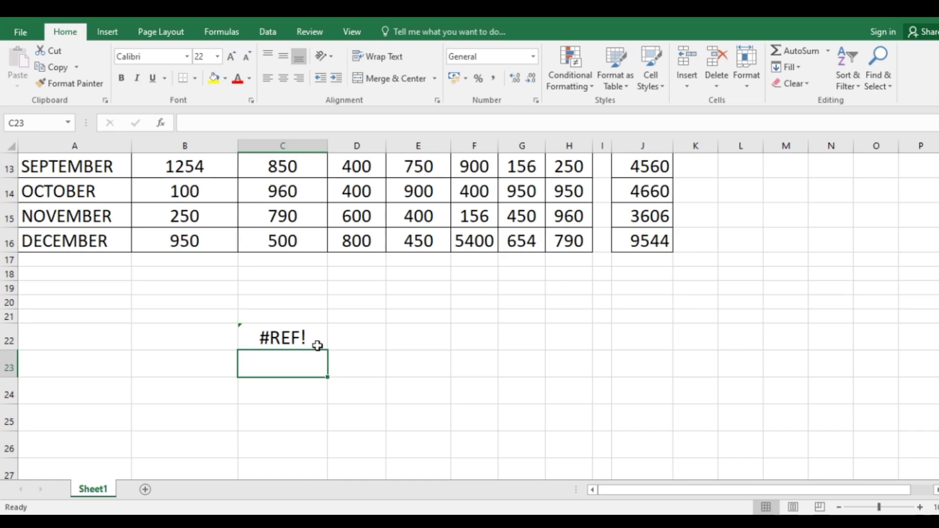
Step: Enter 510 in cell B22 and inspect the INDIRECT formula in C22 without changing it
click(181, 340)
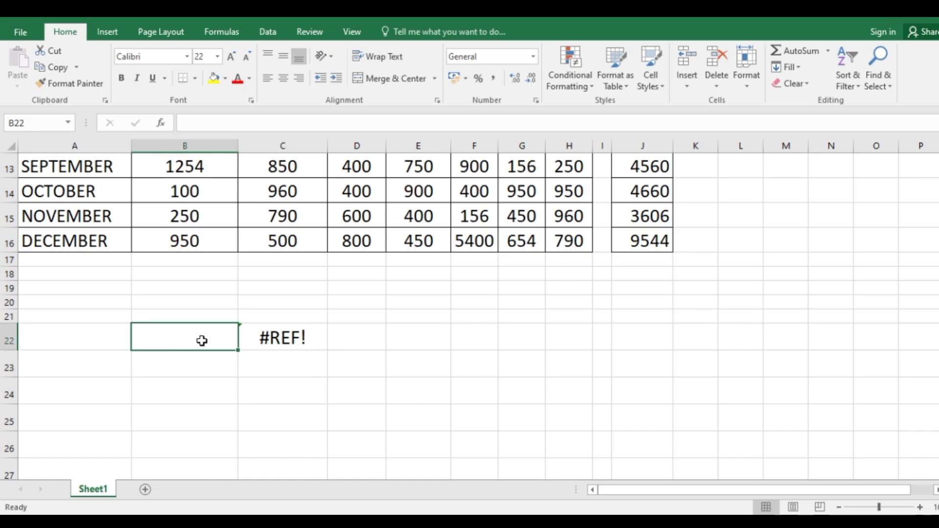
text(510)
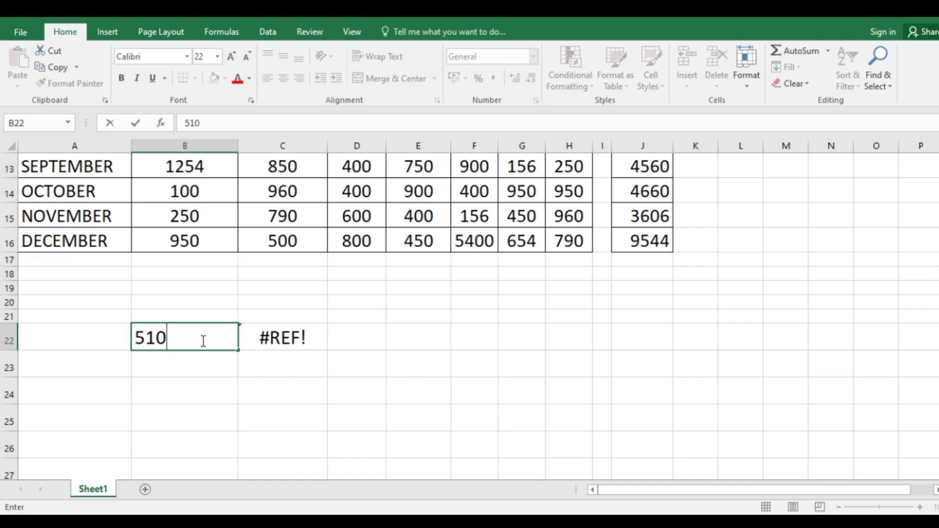
click(447, 407)
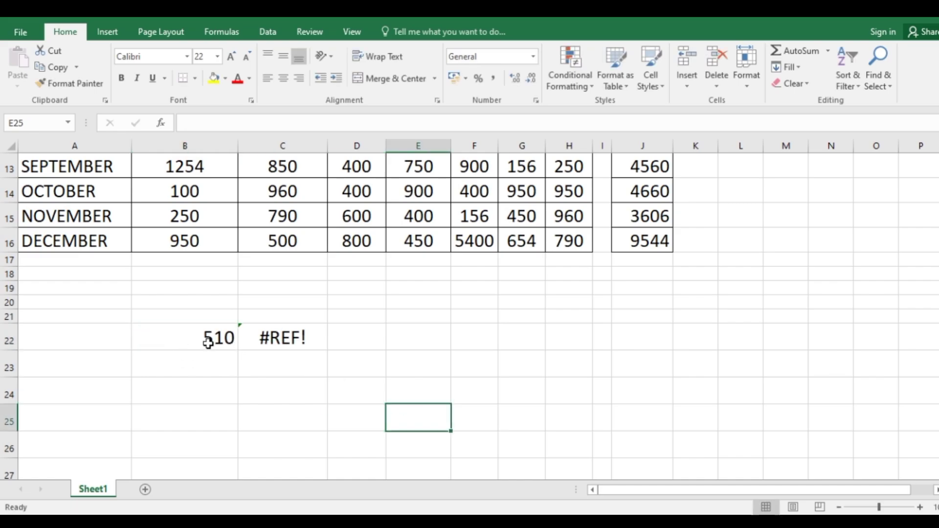
click(314, 335)
key(F2)
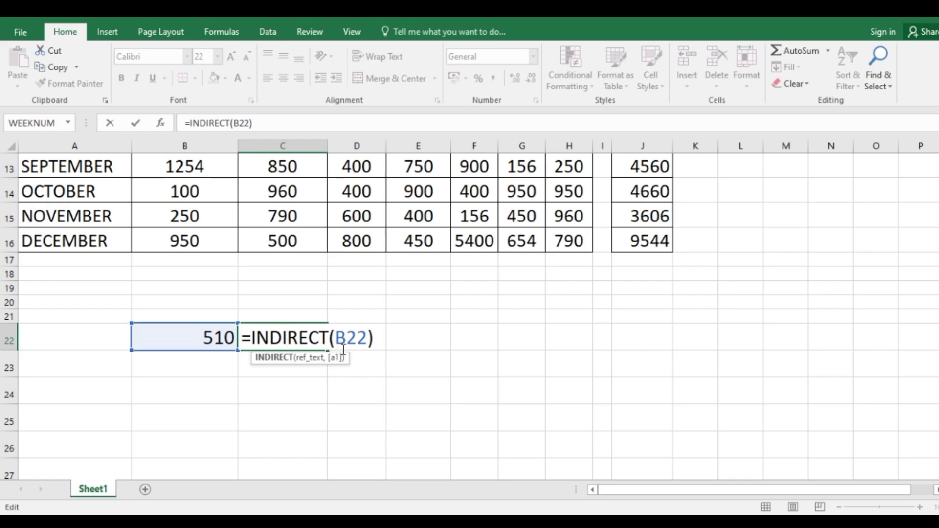
key(Return)
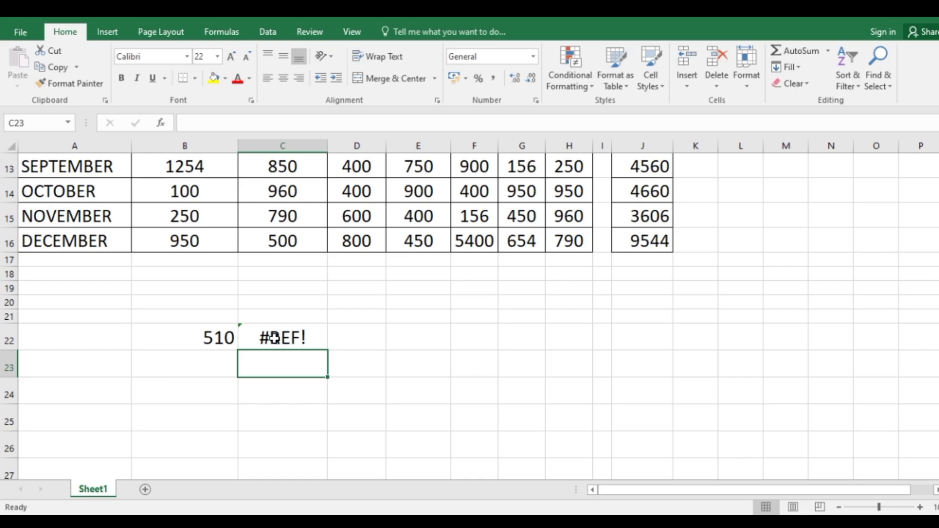
Step: Enter 510 in cell A22 and enlarge its font size to 20
click(85, 341)
text(510)
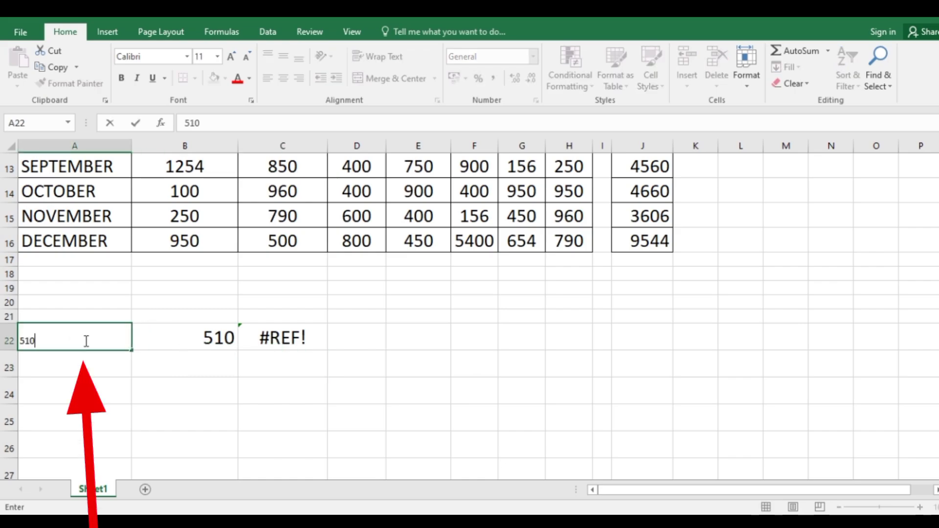
click(189, 415)
click(51, 347)
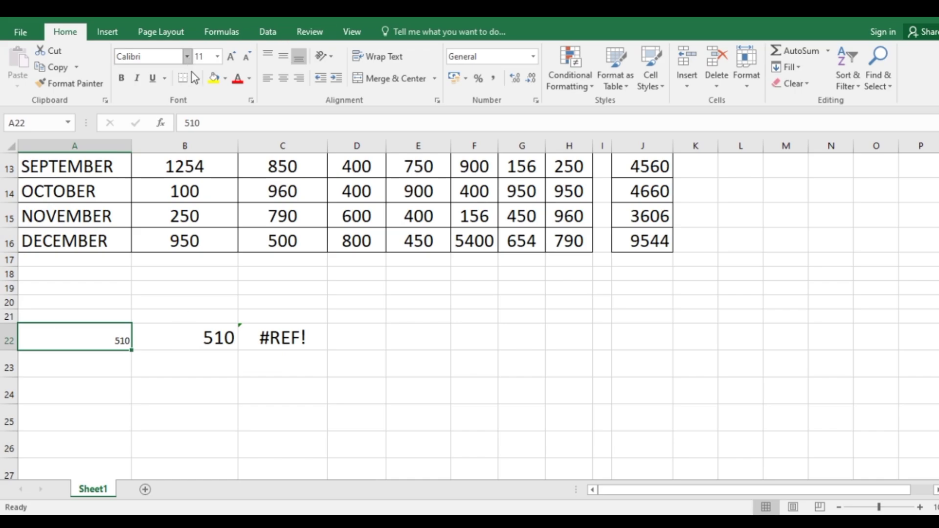
click(231, 56)
click(231, 57)
click(231, 56)
click(231, 57)
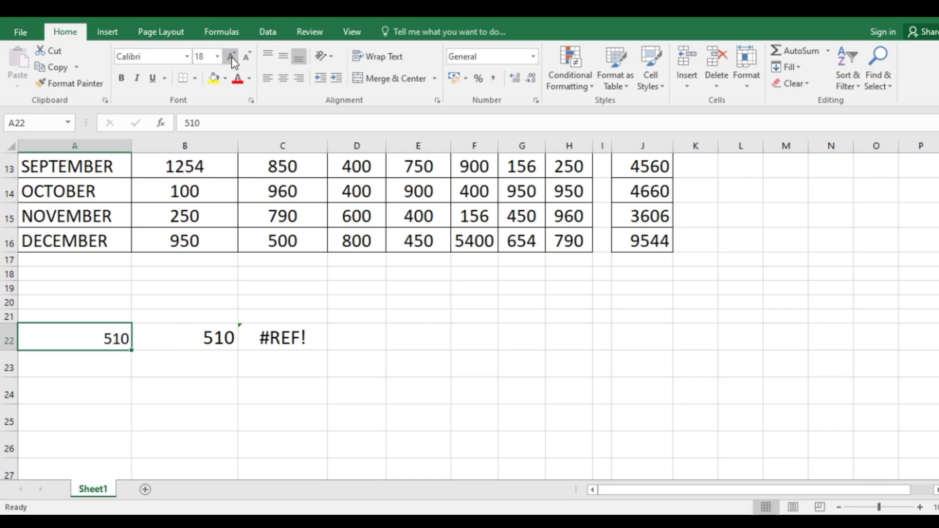
click(231, 57)
click(231, 56)
click(332, 370)
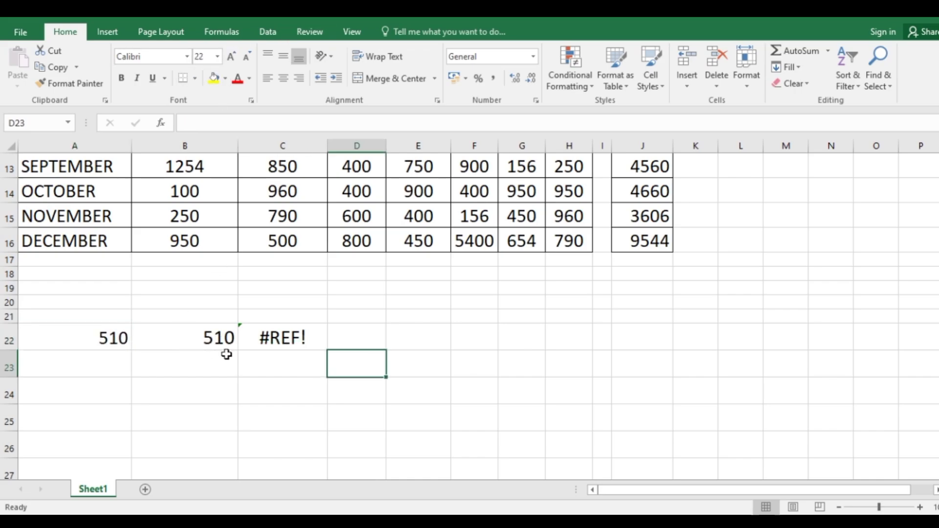
Step: Replace the number in cell B22 with the cell reference text a22
click(216, 338)
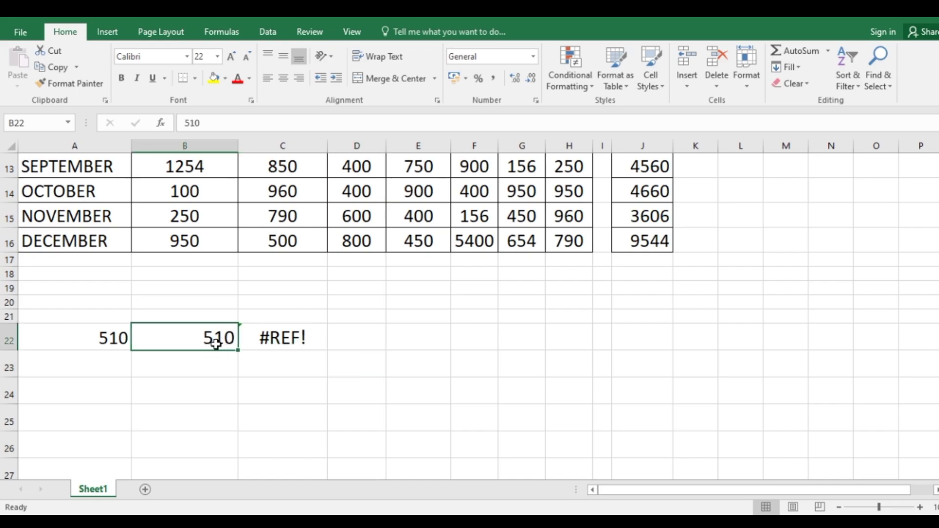
click(97, 340)
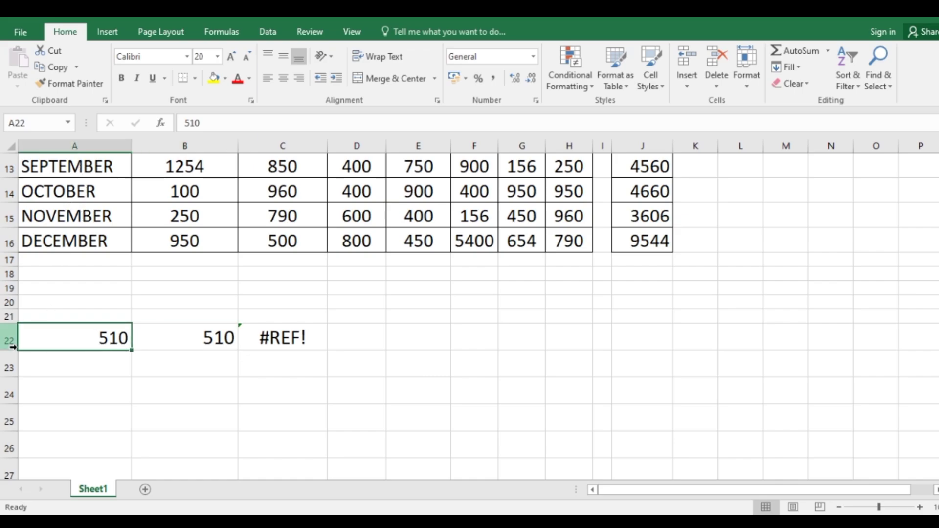
click(212, 338)
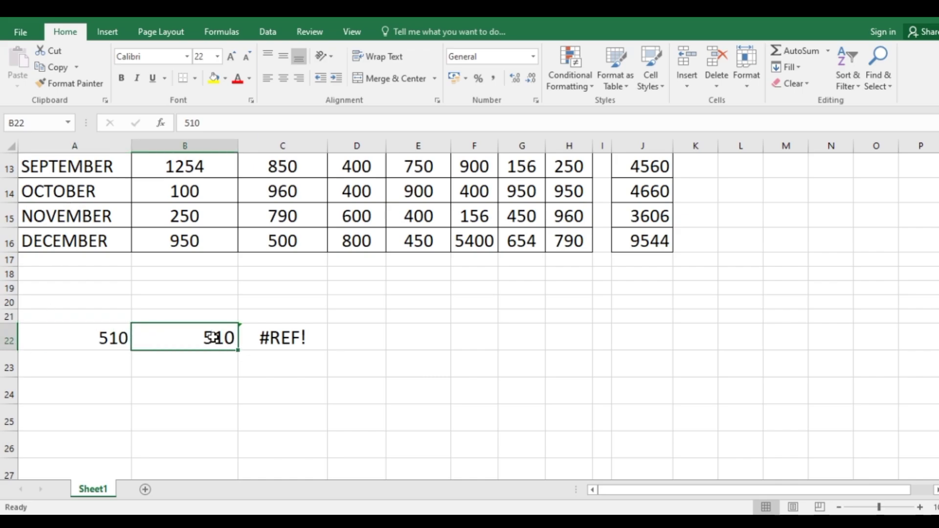
text(a22)
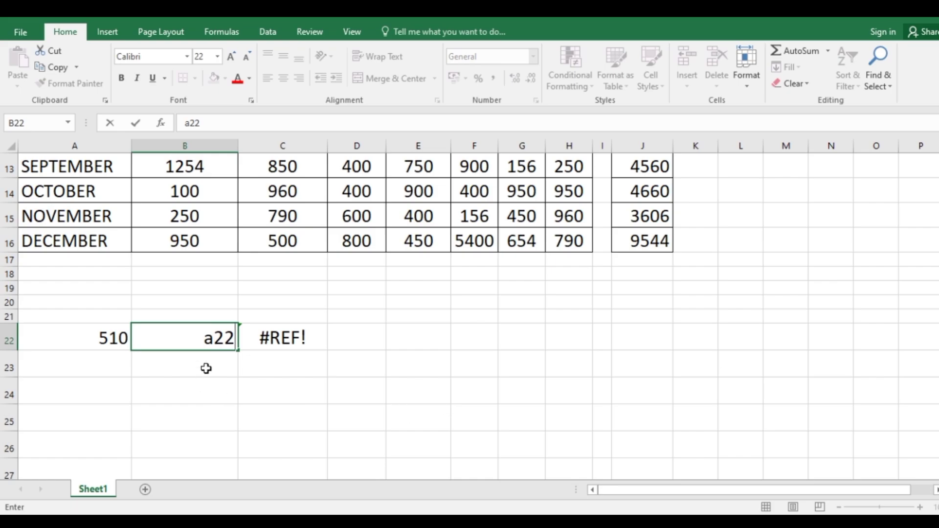
click(337, 380)
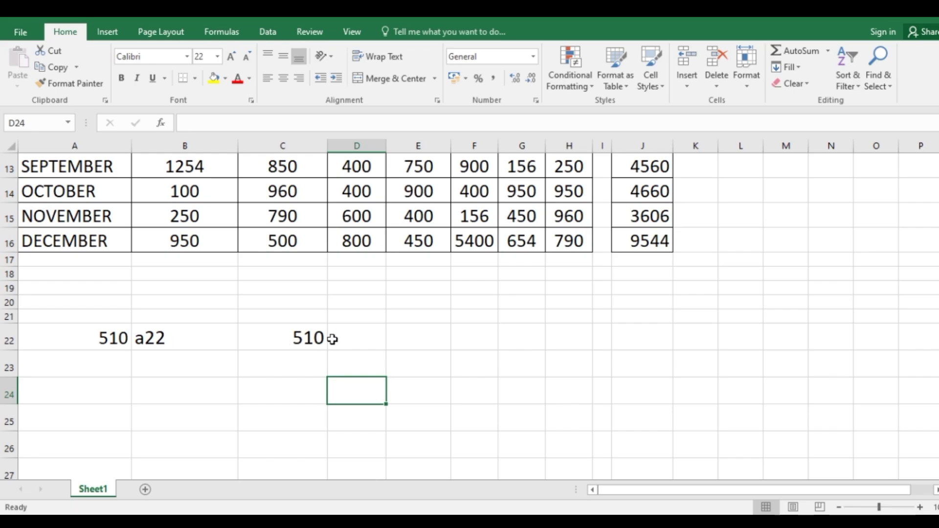
Step: Examine cells A22, B22 and C22 to trace how the INDIRECT formula follows the reference text to its source value
click(96, 341)
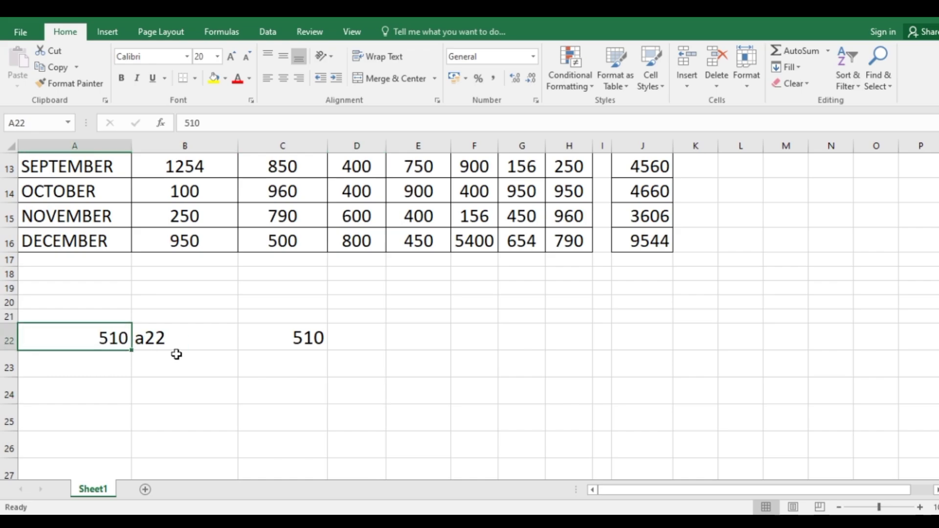
click(184, 343)
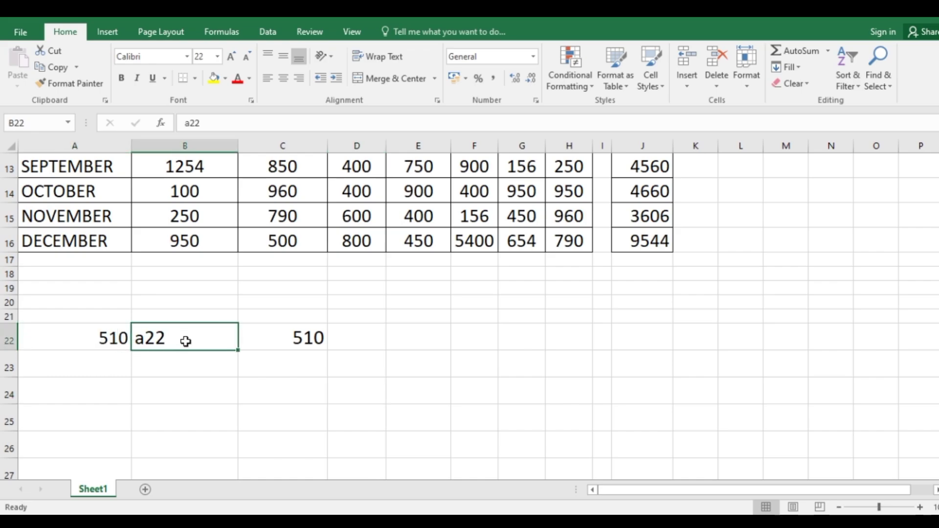
click(69, 339)
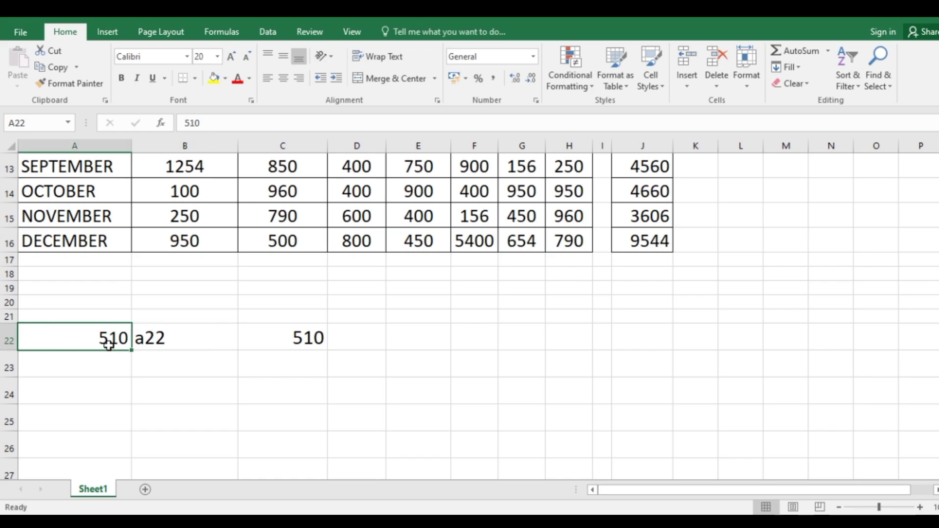
click(193, 338)
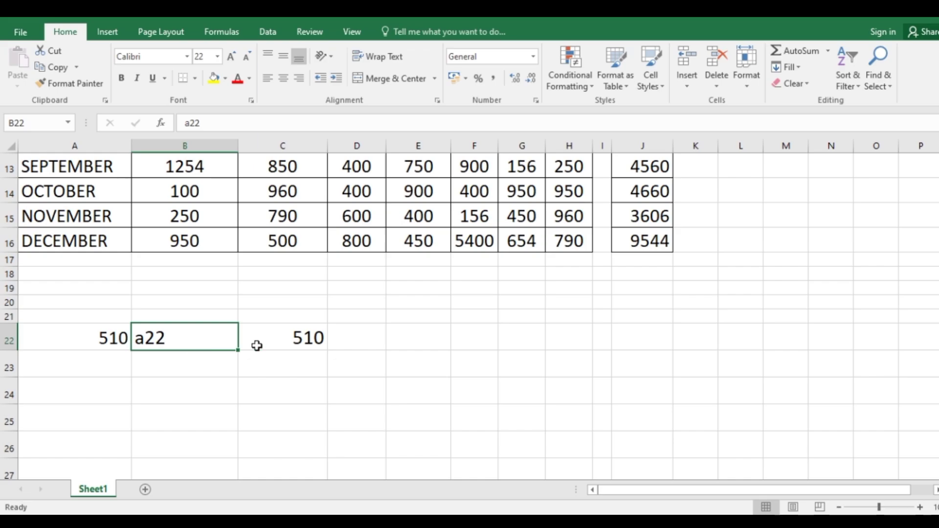
click(305, 338)
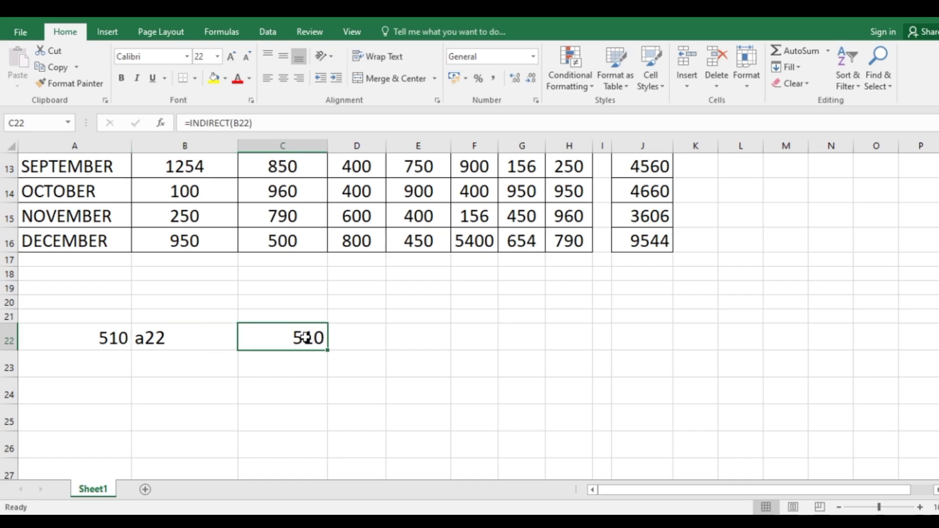
click(95, 342)
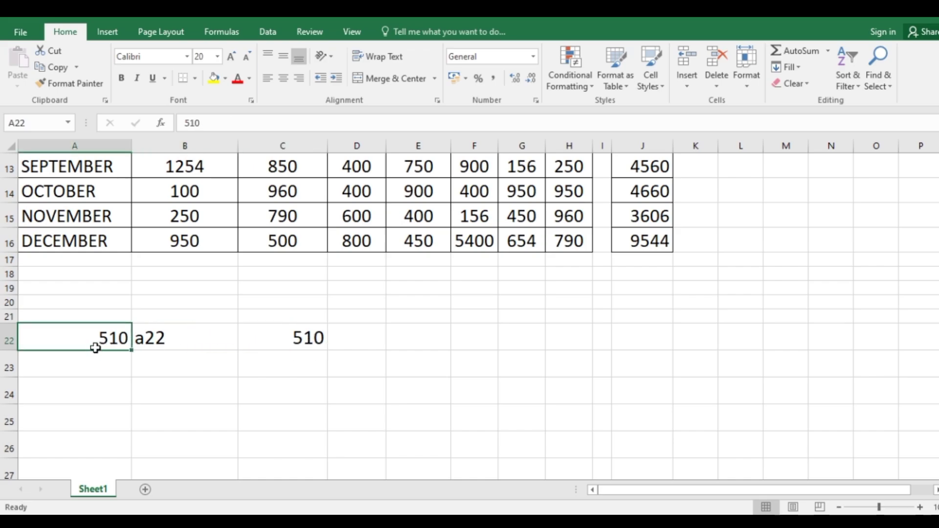